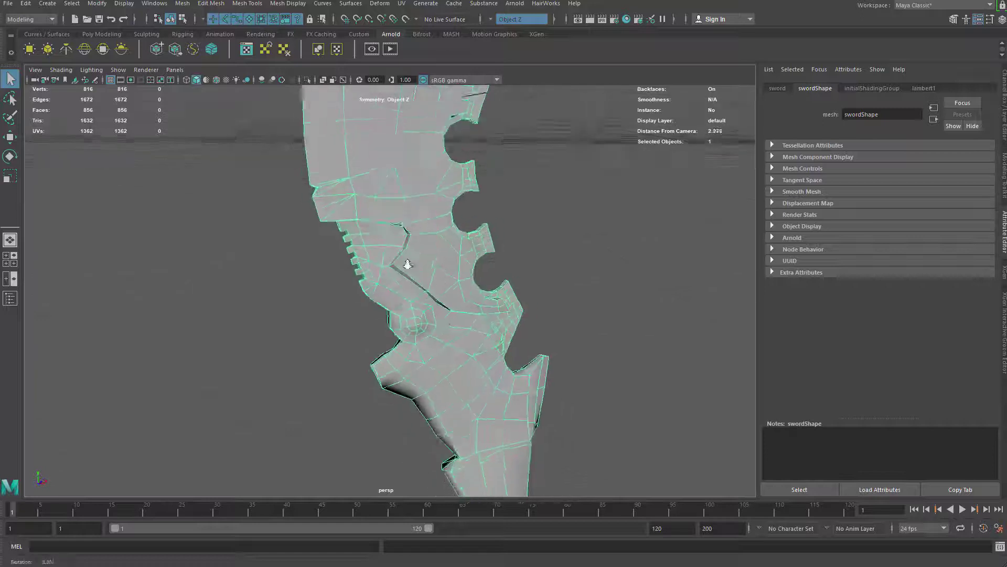
- Assign a new Arnold aiStandardSurface material to the whole sword mesh
scroll(362, 267, "down", 6)
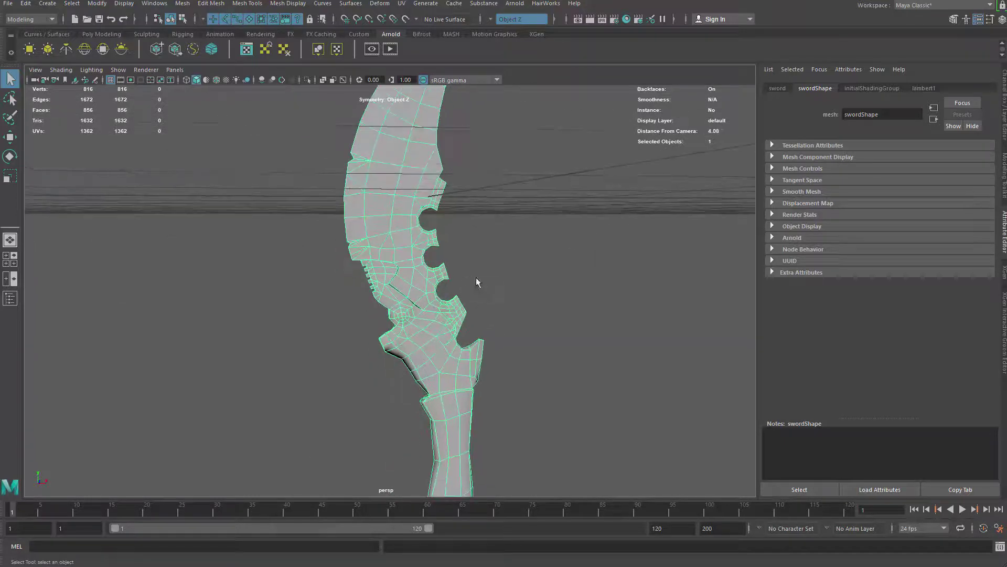
left_click_drag(506, 180, 314, 326)
left_click_drag(387, 288, 426, 240, "alt")
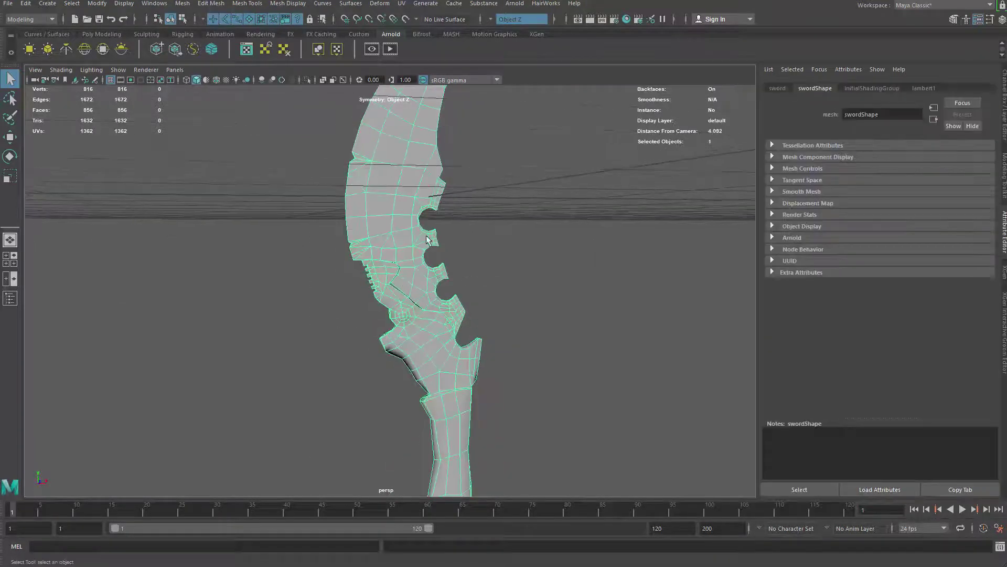
right_click(418, 180)
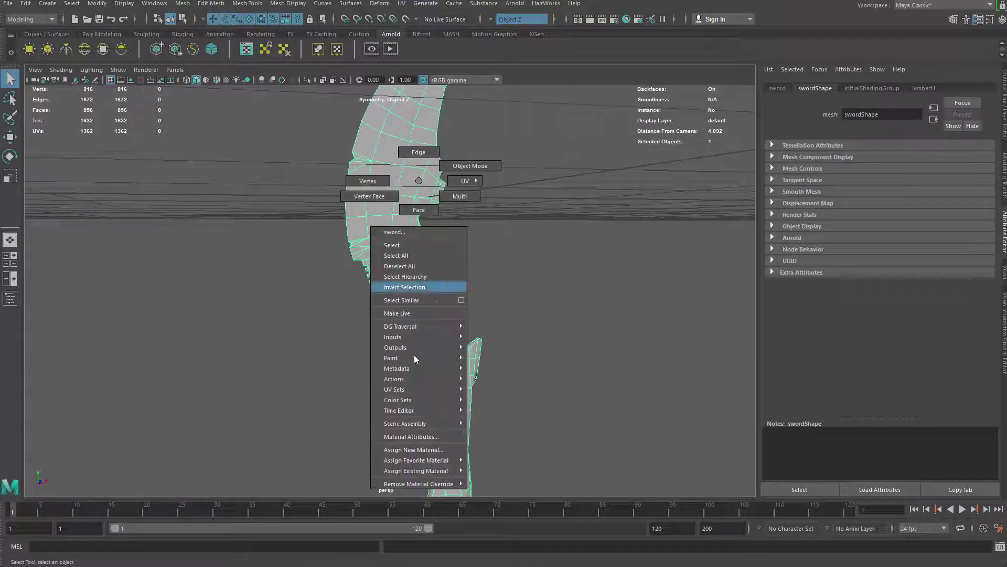
left_click(414, 449)
left_click_drag(305, 0, 490, 146)
left_click(445, 223)
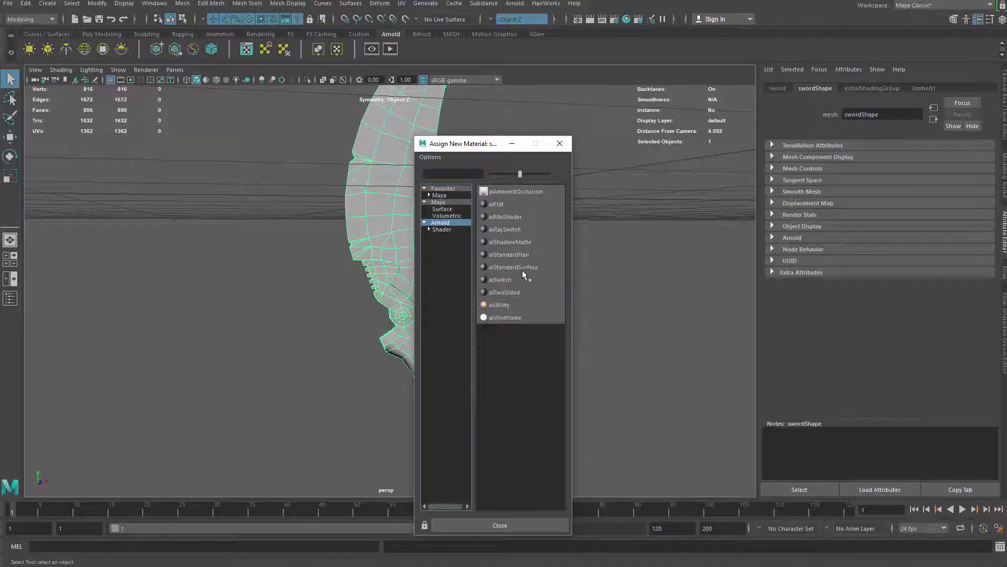
left_click(522, 270)
- Open the Node Editor with a cleared graph and add the sword's aiStandardSurface1 material to it
right_click_drag(458, 252, 456, 205, "alt")
middle_click_drag(456, 204, 532, 238, "alt")
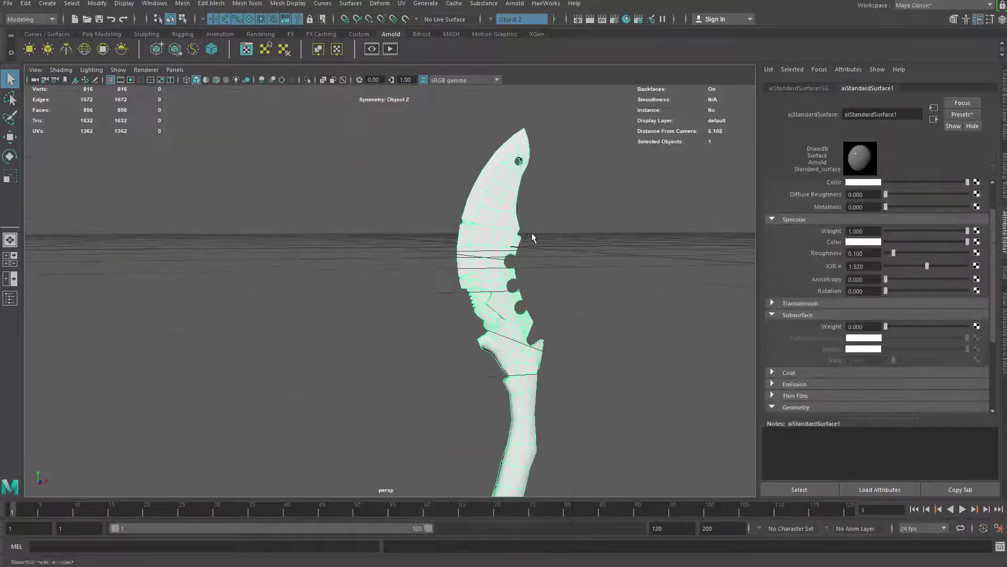
left_click_drag(532, 238, 472, 187, "alt")
left_click(154, 3)
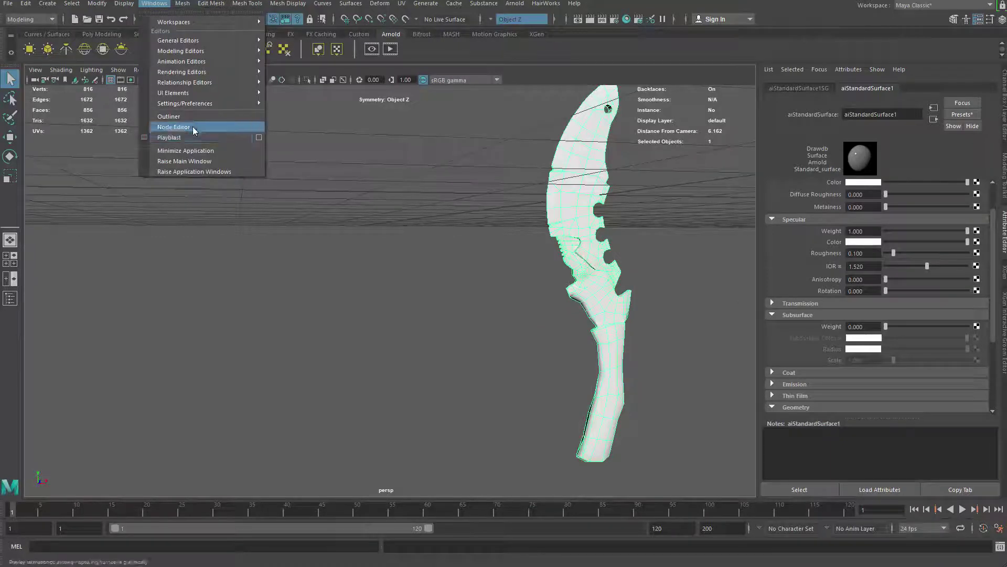
left_click(174, 127)
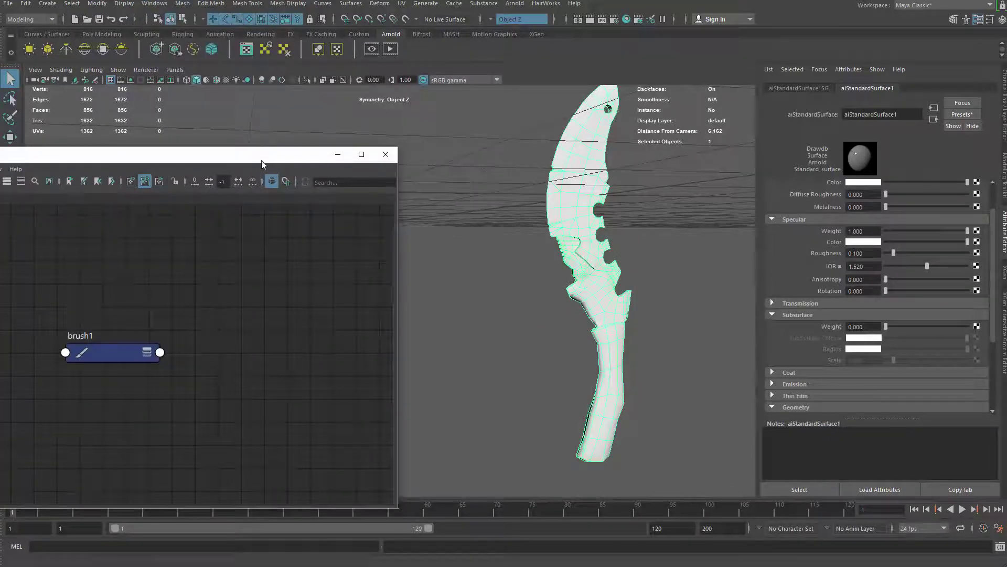
mouse_move(261, 160)
left_mouse_down()
mouse_move(657, 121)
mouse_move(647, 126)
left_mouse_up()
left_click(306, 149)
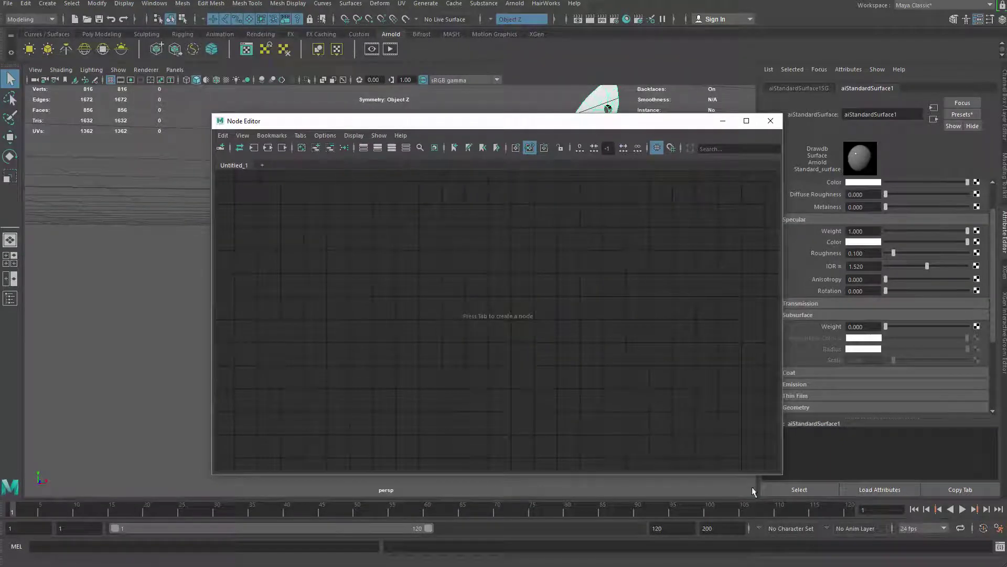
left_click(797, 493)
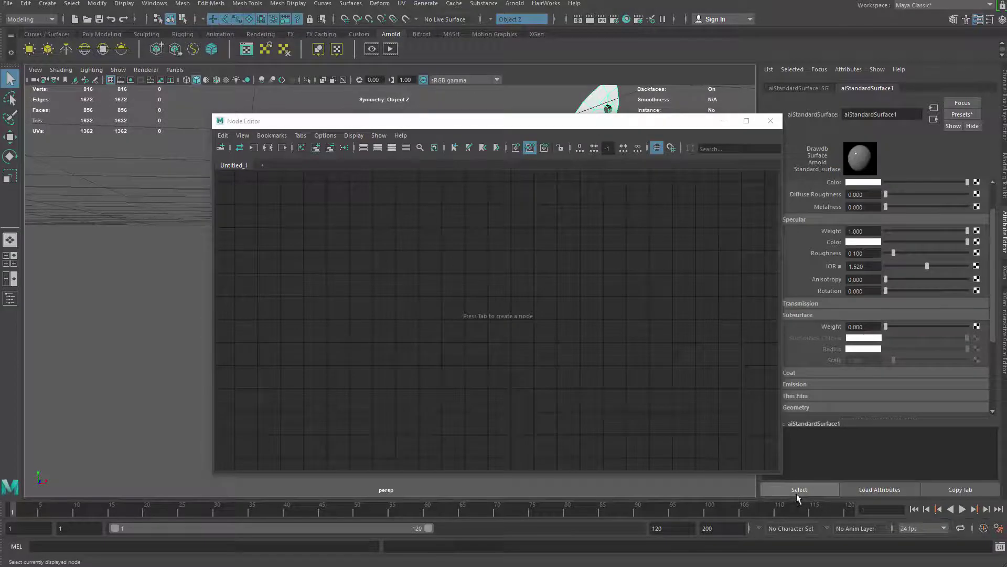
left_click(329, 149)
- Rename the sword's material node to aiStandardSurface_blade
left_click_drag(514, 303, 625, 297)
double_click(622, 269)
left_click(636, 269)
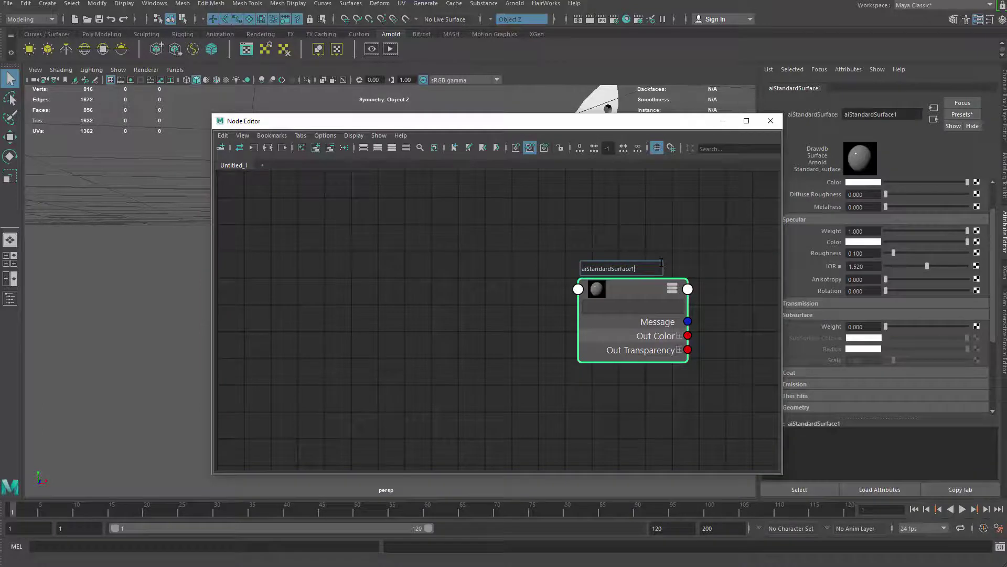
type("_blade")
key("Return")
left_click_drag(634, 293, 658, 275)
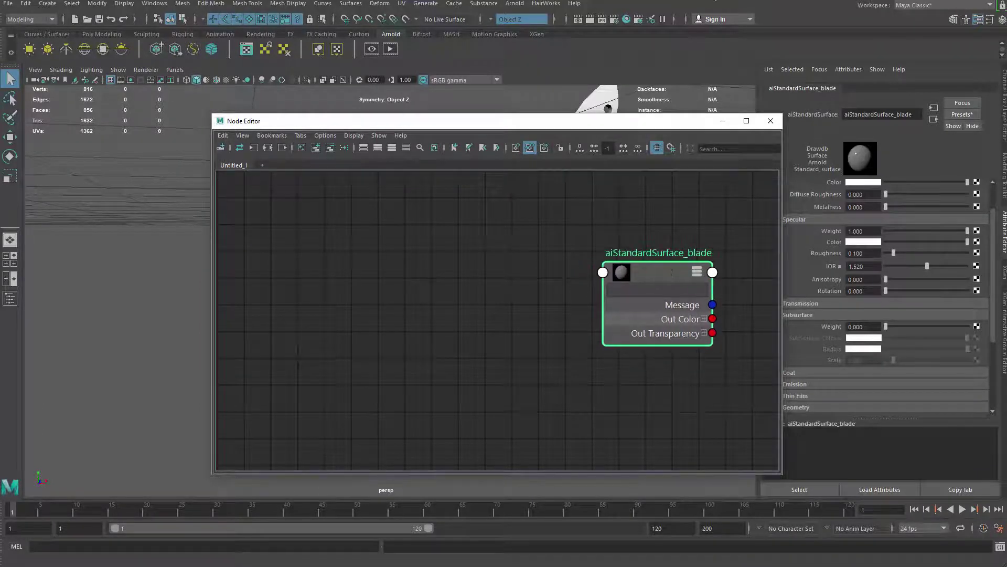
- Bring the exported blade BaseColor, Height, Metalness, Normal and Roughness maps from the file browser into the node graph and rearrange the nodes
key("alt+Tab")
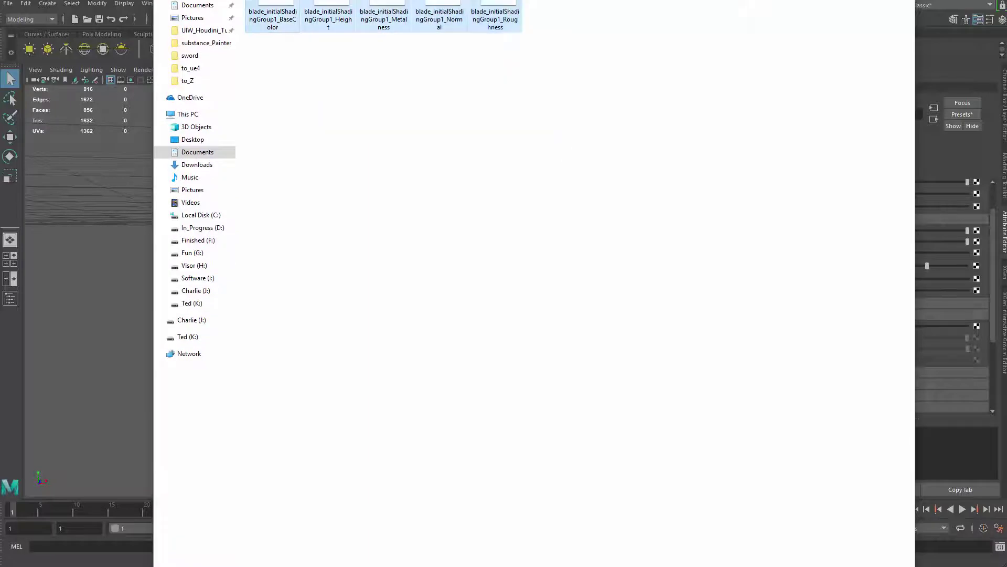
left_click_drag(296, 1, 918, 16)
left_click_drag(546, 247, 449, 368)
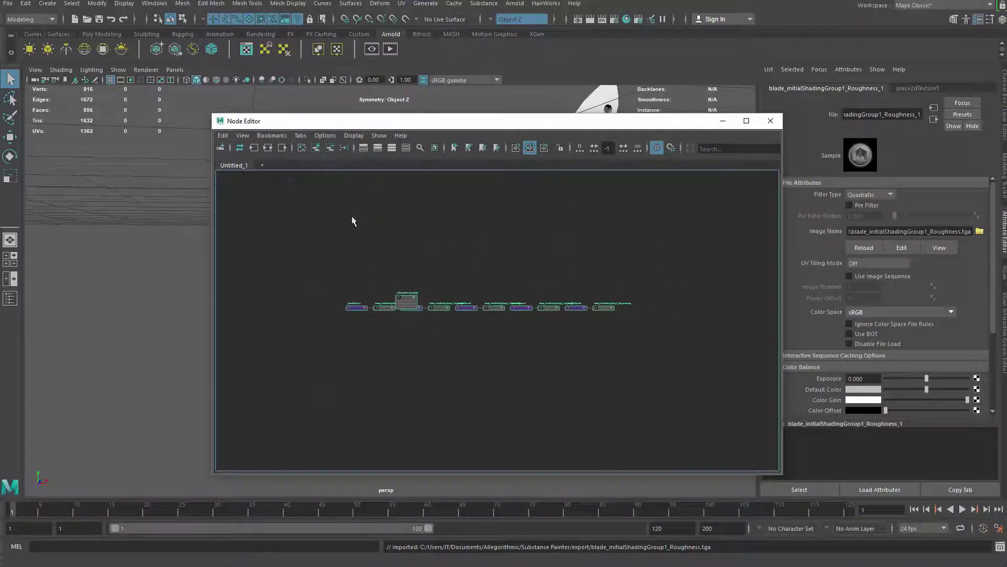
left_click(345, 147)
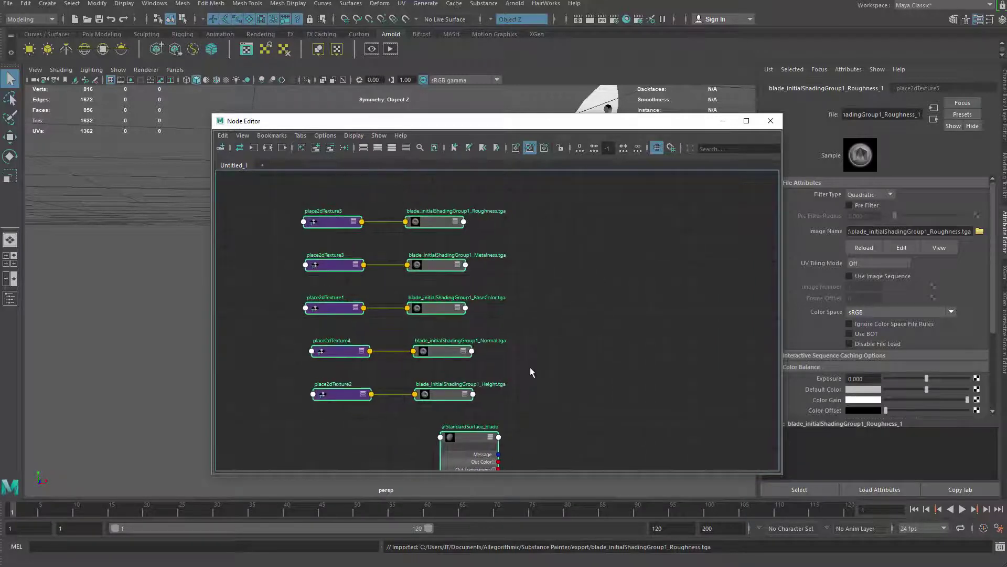
- Place the blade material beside the texture nodes and connect the Metalness and Roughness maps to its Metalness and specular Roughness
left_click_drag(470, 432, 584, 286)
scroll(586, 298, "up", 4)
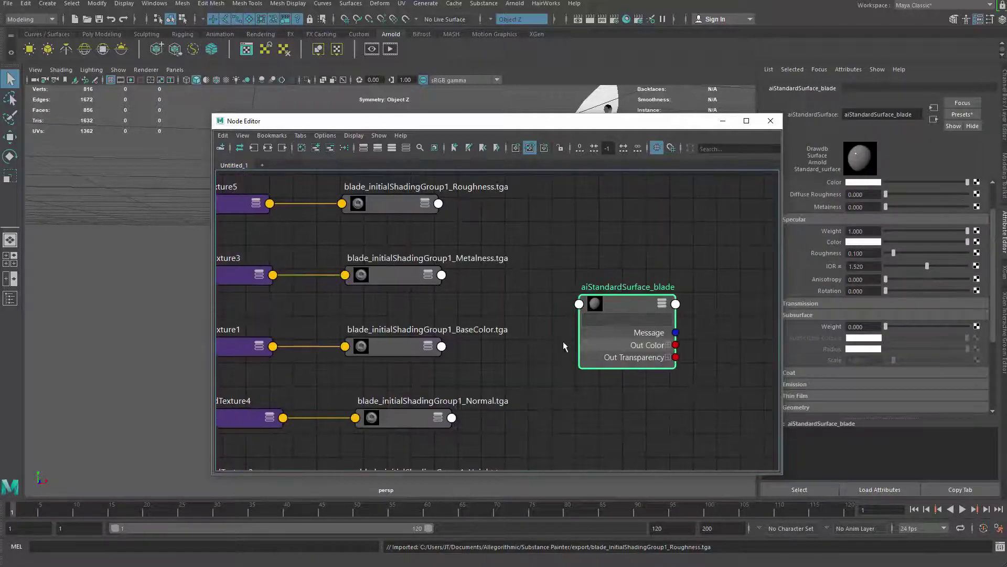
scroll(624, 246, "up", 2)
left_click_drag(668, 125, 614, 91)
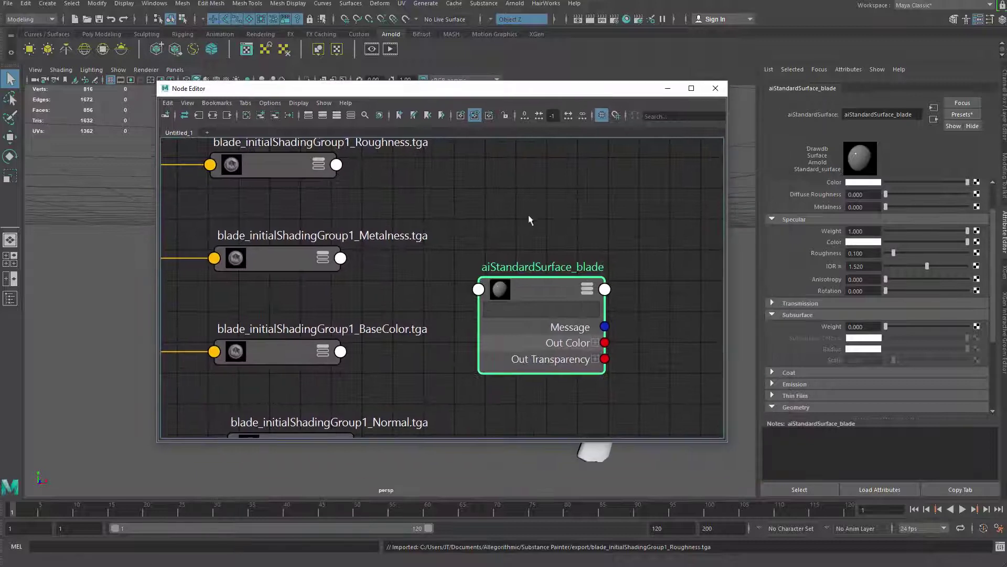
middle_click_drag(457, 232, 529, 264, "alt")
scroll(546, 248, "up", 1)
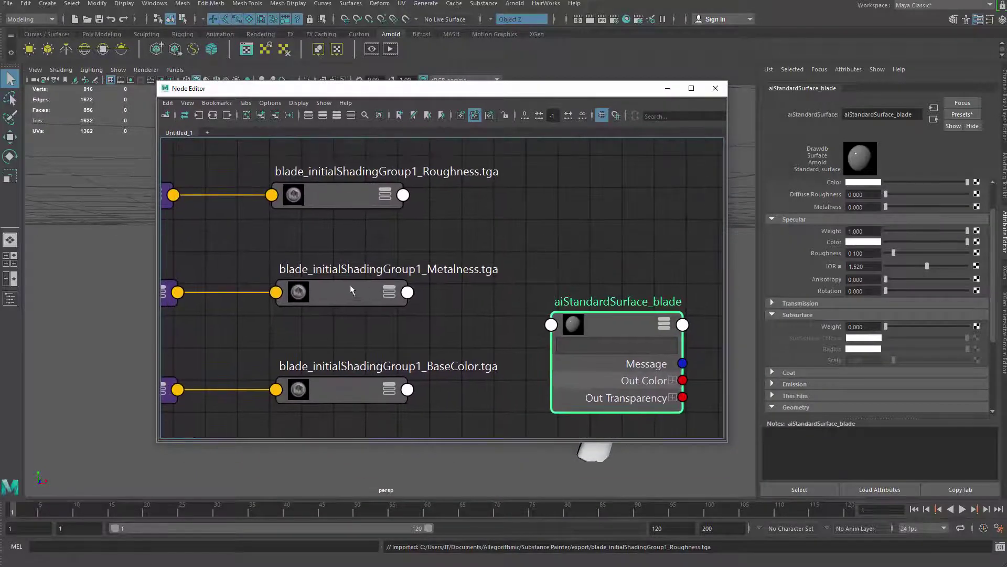
middle_click_drag(351, 288, 822, 205)
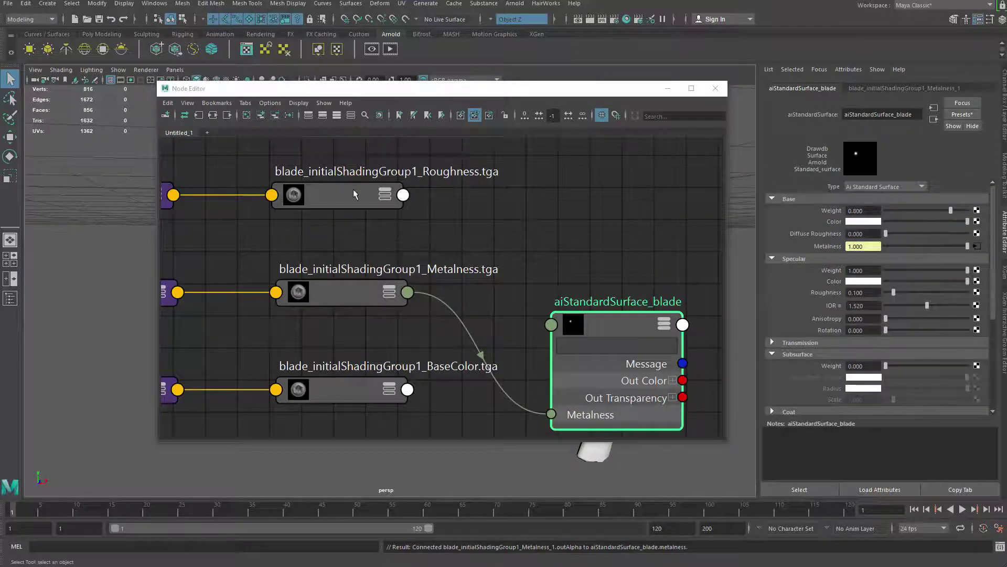
middle_click_drag(354, 194, 804, 291)
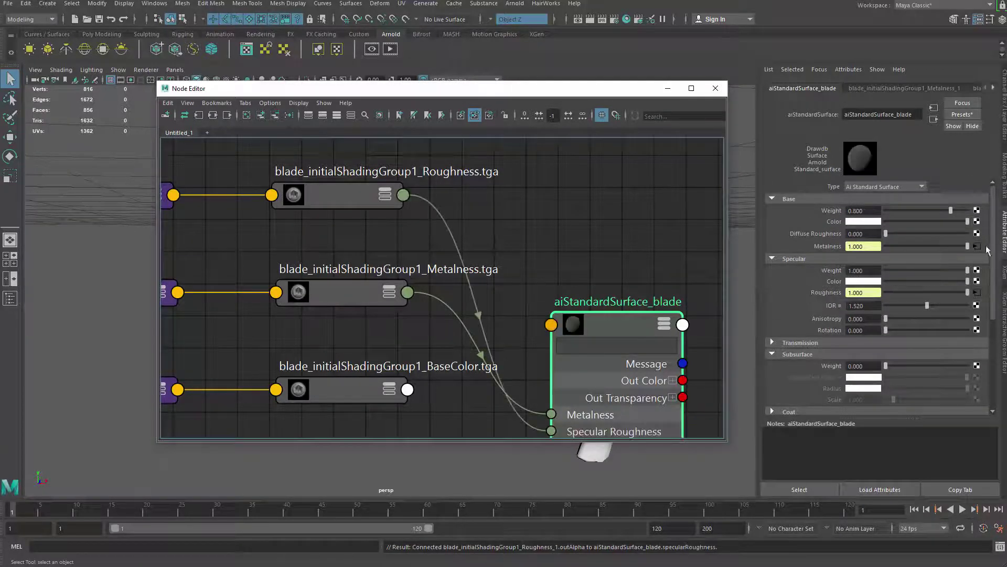
- Connect the blade's Normal texture map to the Bump Mapping attribute in the blade material's Geometry section
middle_click_drag(514, 253, 527, 110, "alt")
middle_click(383, 346)
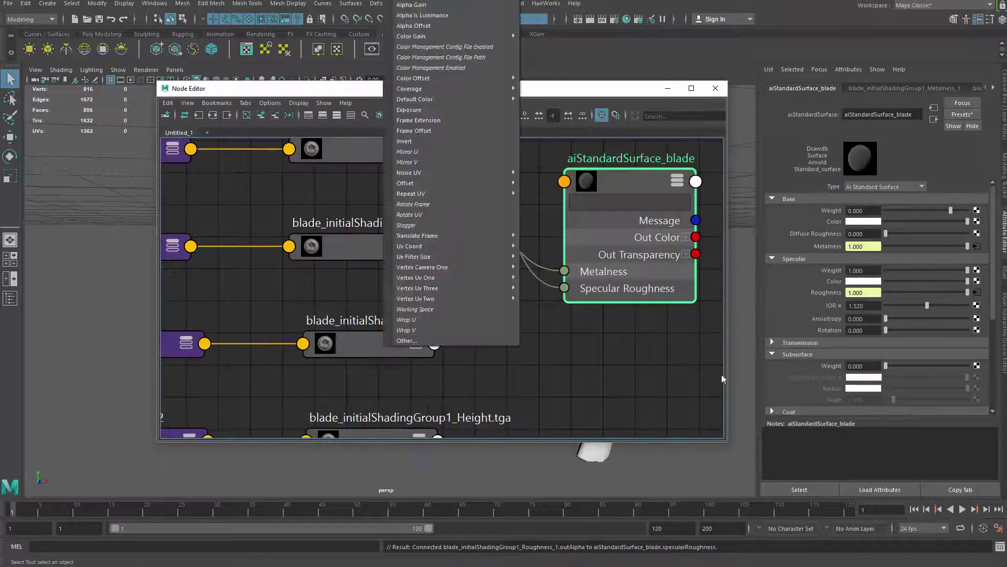
left_click_drag(993, 296, 993, 367)
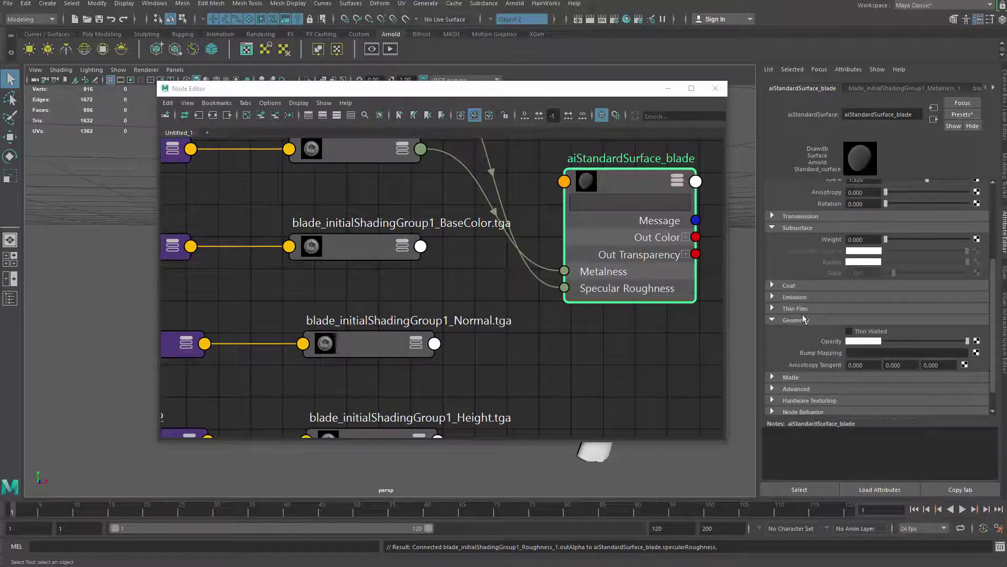
middle_click_drag(388, 343, 833, 356)
- Delete the blade's Height texture node together with its place2dTexture2 node
middle_click_drag(550, 375, 578, 307, "alt")
scroll(578, 307, "down", 3)
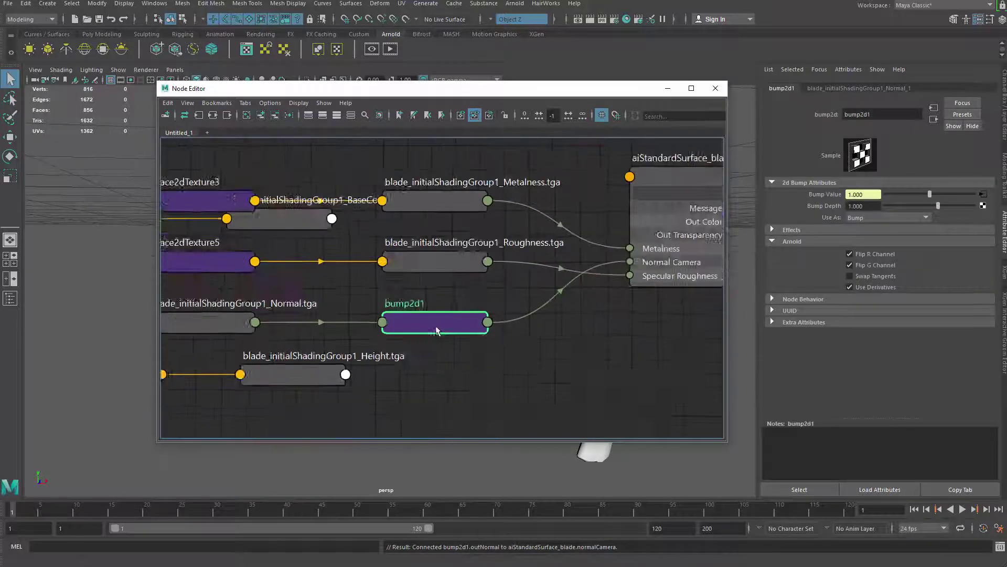
left_click_drag(316, 372, 438, 378)
middle_click_drag(544, 350, 674, 347, "alt")
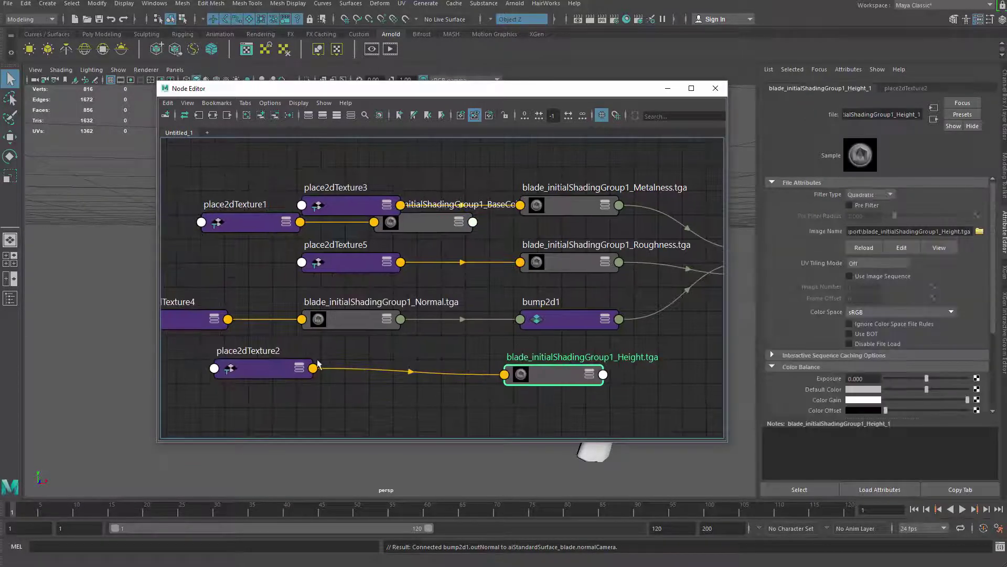
left_click_drag(533, 420, 533, 420)
key("Delete")
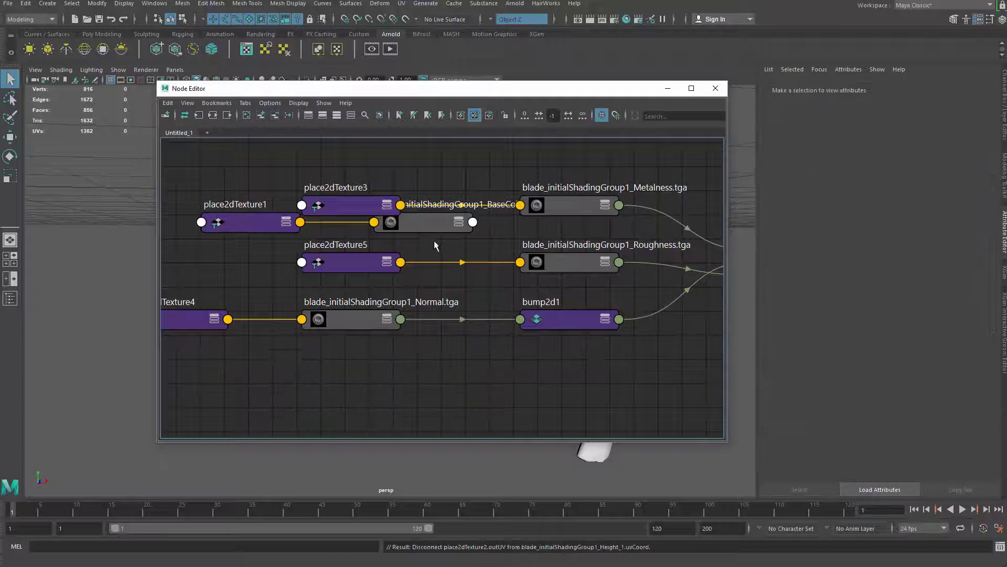
- Move the BaseColor texture node and its place2dTexture1 node above the Metalness row of the graph
left_click(422, 224)
left_click(257, 227, "shift")
left_click_drag(257, 226, 439, 162)
middle_click_drag(442, 227, 400, 320, "alt")
middle_click_drag(537, 277, 470, 274, "alt")
left_click_drag(521, 245, 488, 233)
double_click(489, 222)
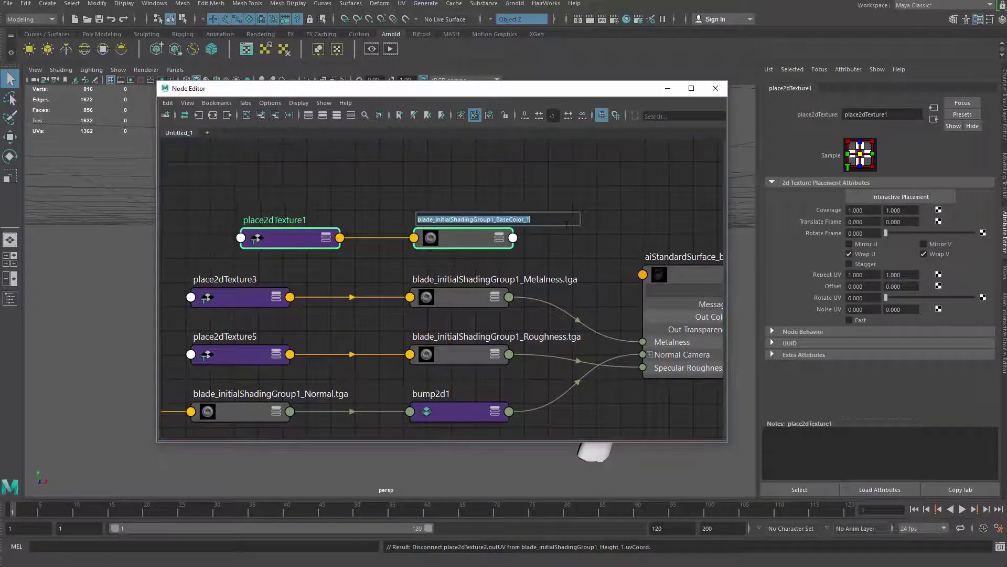
left_click(490, 221)
right_click(489, 222)
left_click(581, 186)
- Connect the blade's BaseColor texture map to the base Color of aiStandardSurface_blade
middle_click_drag(639, 191, 532, 199, "alt")
left_click(533, 200)
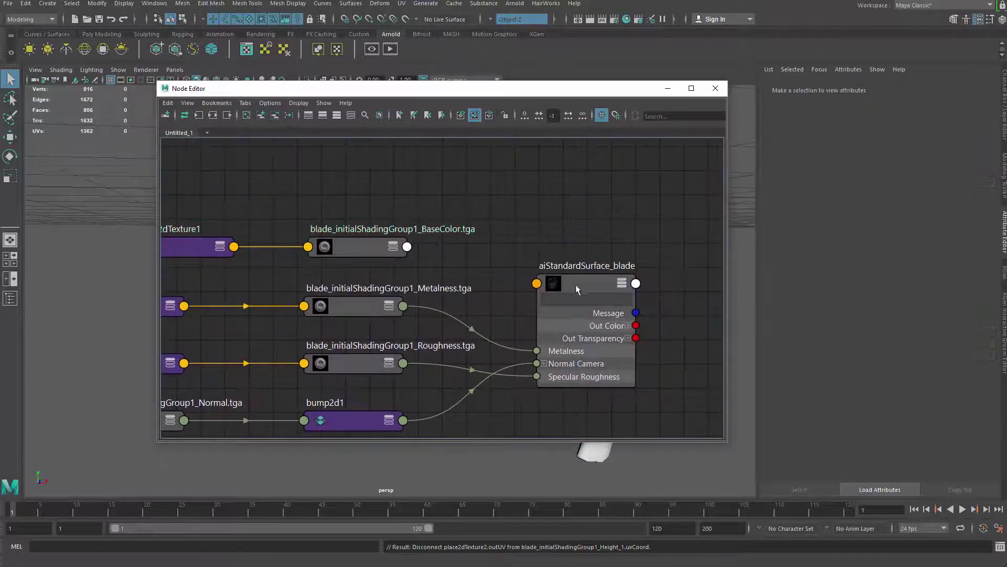
left_click(575, 285)
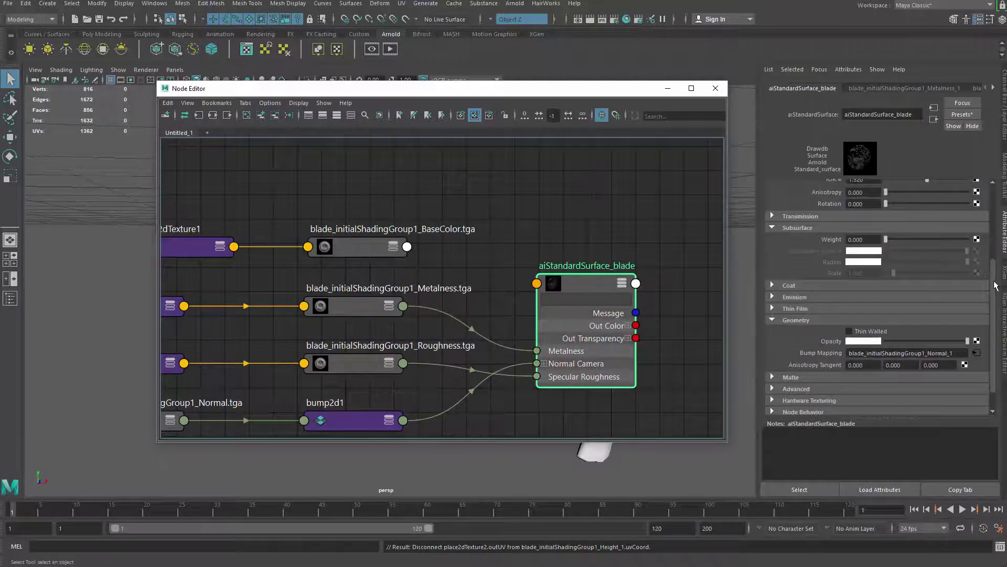
scroll(995, 286, "up", 4)
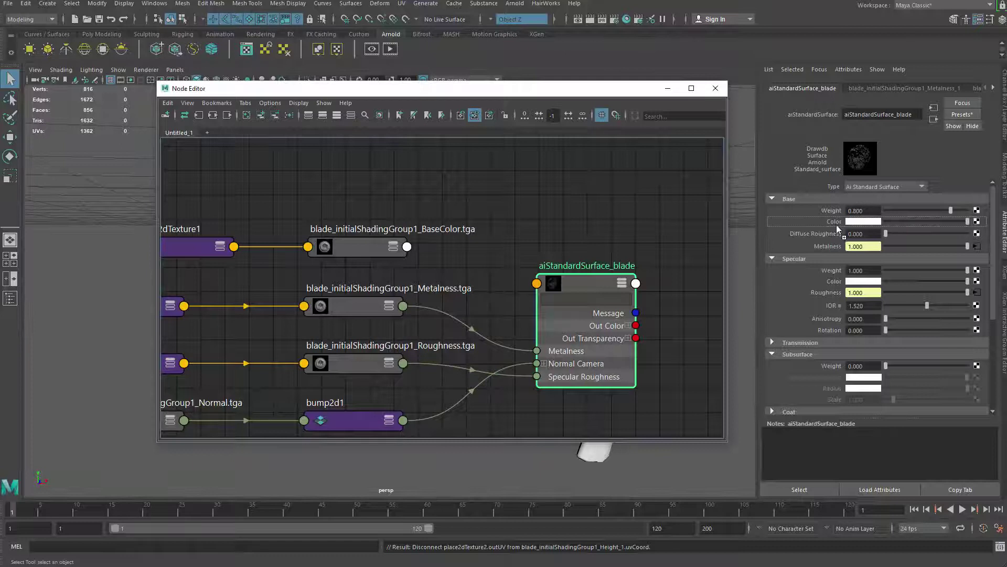
middle_click_drag(836, 224, 836, 224)
- Move the aiStandardSurface_blade node higher and farther from the texture nodes to tidy the graph
middle_click_drag(383, 358, 509, 257, "alt")
scroll(509, 257, "down", 1)
scroll(509, 257, "up", 1)
middle_click_drag(541, 294, 465, 329, "alt")
left_click_drag(593, 305, 626, 218)
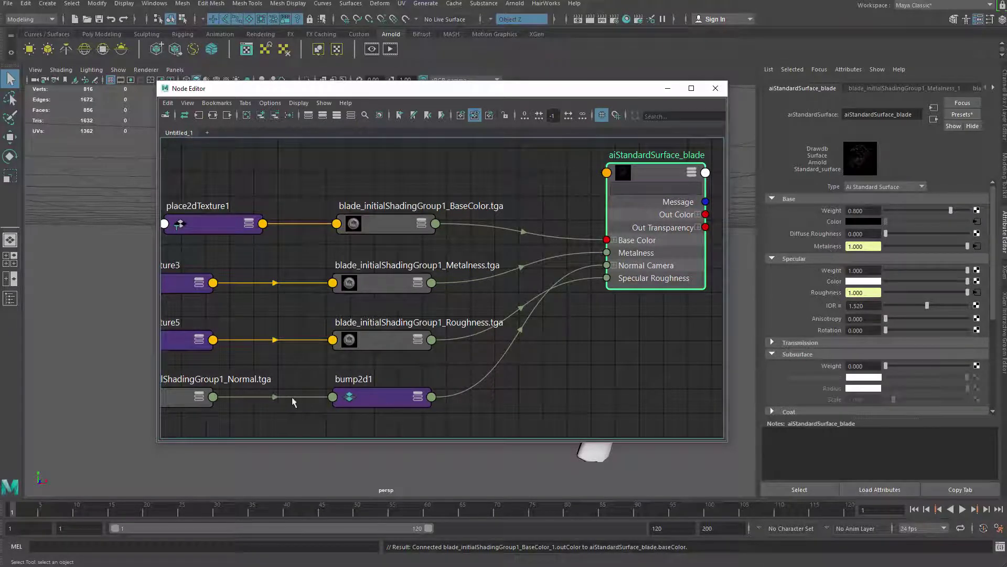
left_click_drag(992, 309, 992, 388)
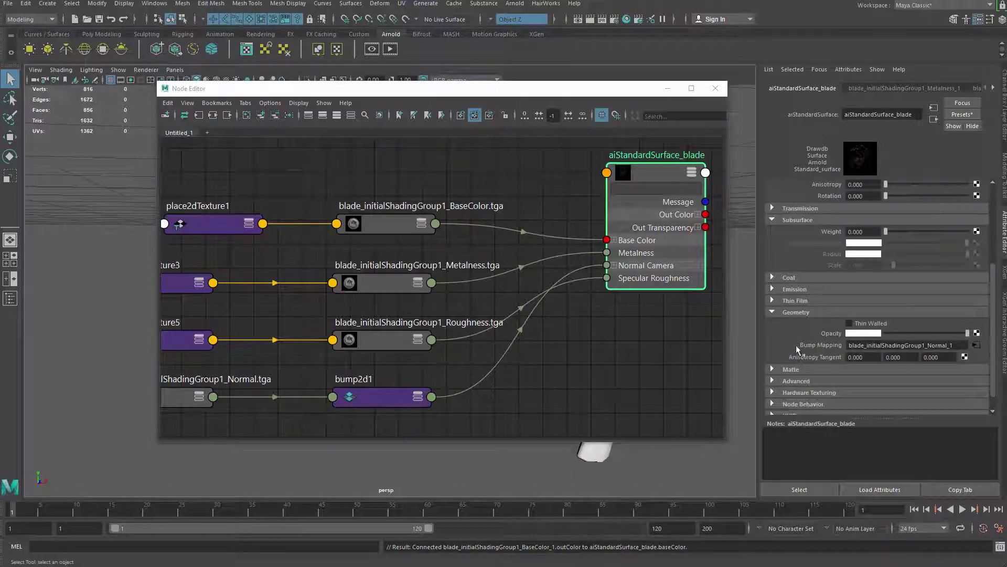
scroll(991, 340, "up", 5)
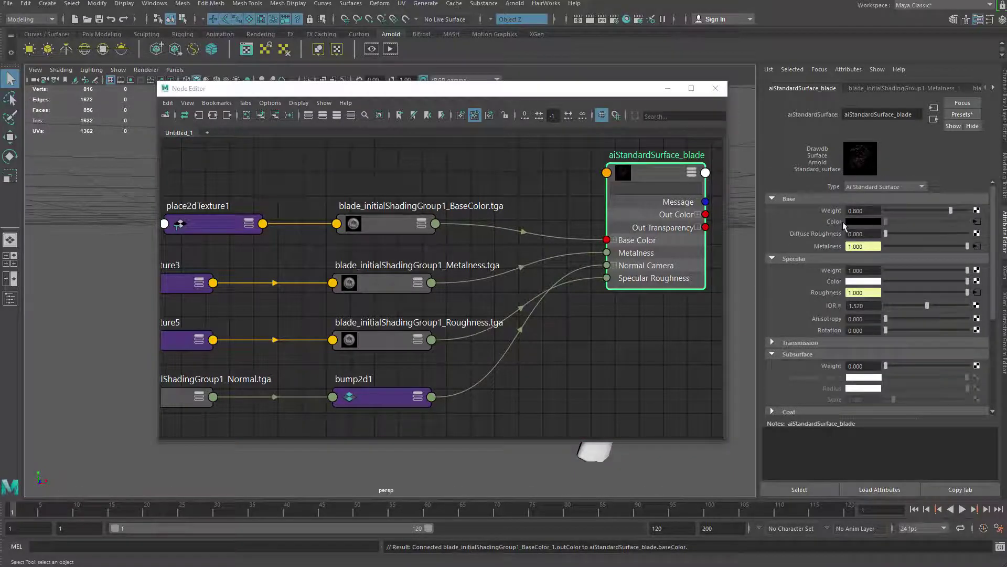
- Move the place2dTexture1 and BaseColor nodes farther up, separating them from the Metalness, Roughness and Normal nodes
middle_click_drag(534, 345, 602, 318, "alt")
left_click(502, 351)
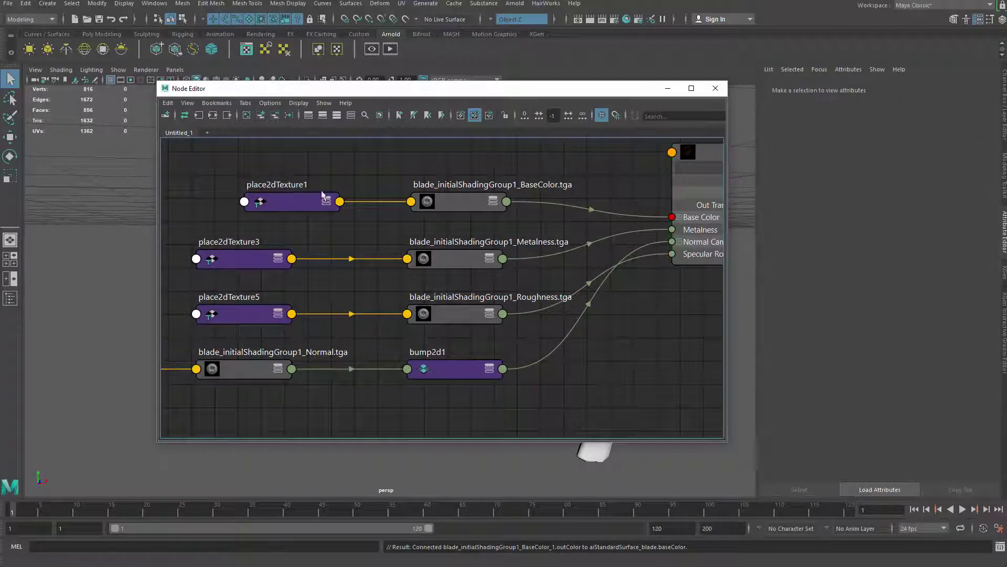
left_click_drag(322, 192, 512, 183)
left_click(460, 223)
left_click(440, 226)
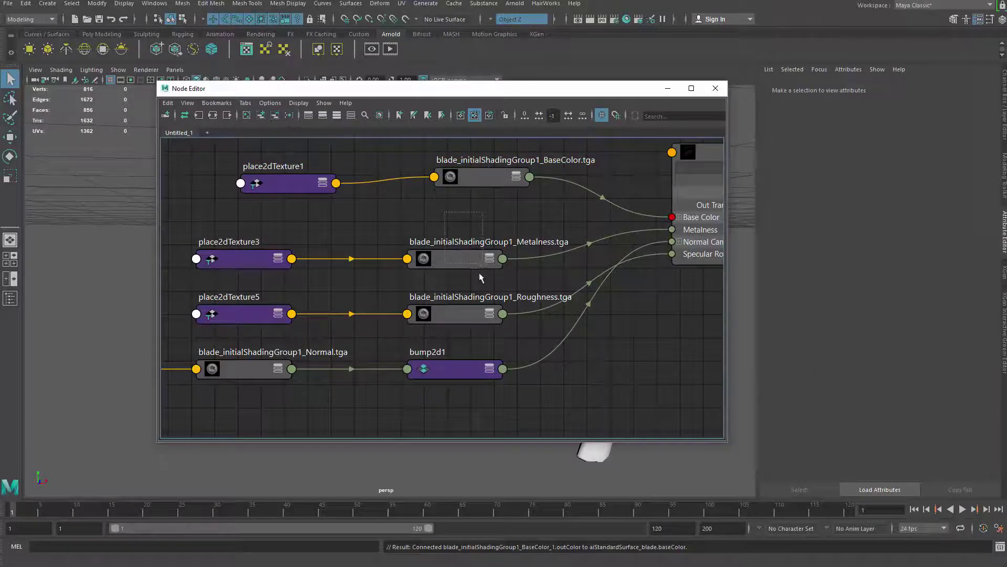
- Select the Metalness, Roughness and Normal texture nodes together and set the Normal texture's Color Space to Raw
left_click_drag(480, 272, 474, 321)
left_click(256, 368, "shift")
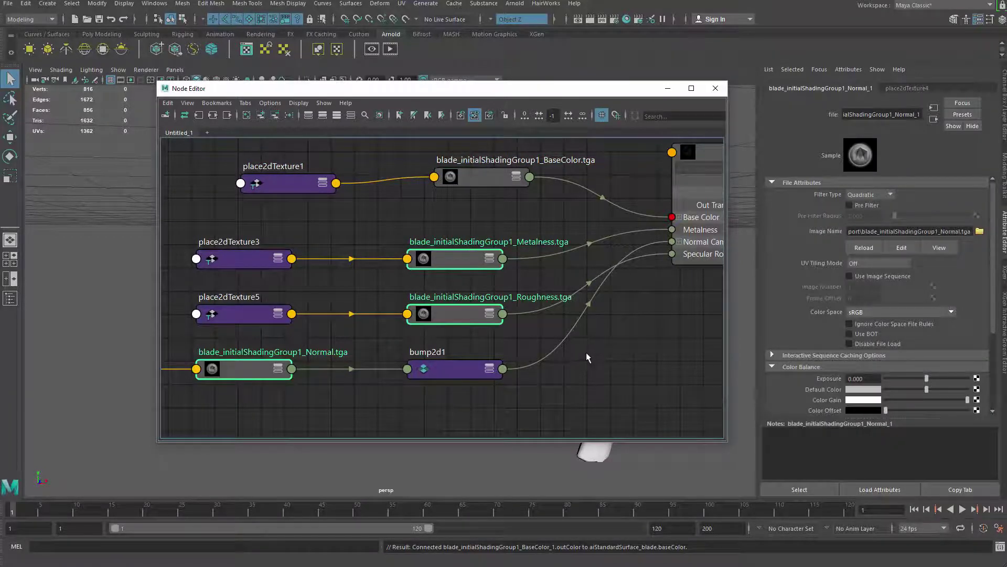
key("ctrl+a")
middle_click_drag(589, 322, 605, 319, "alt")
right_click_drag(605, 320, 616, 325, "alt")
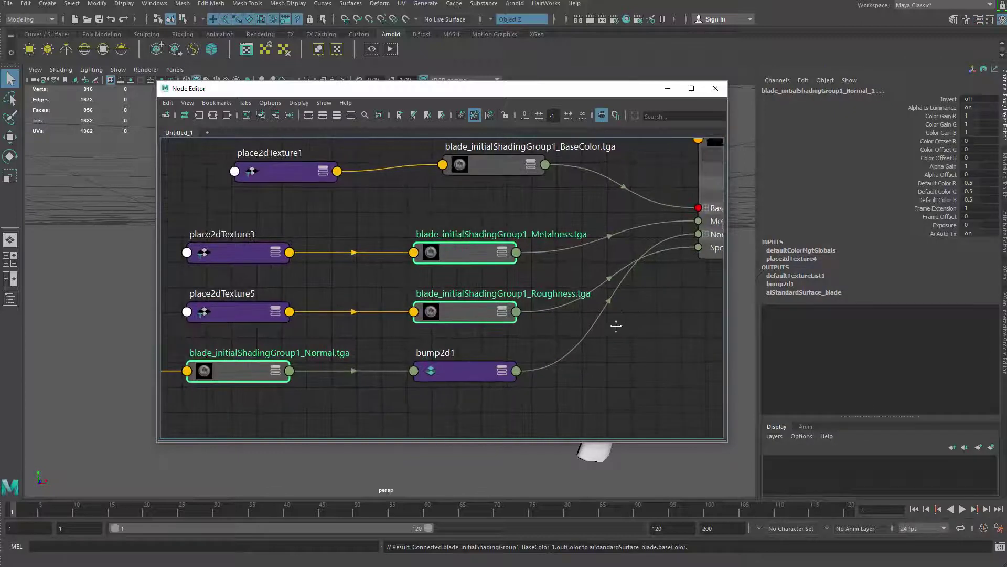
middle_click_drag(616, 326, 618, 344, "alt")
right_click_drag(618, 343, 627, 339, "alt")
middle_click_drag(593, 326, 589, 360, "alt")
right_click_drag(588, 360, 611, 355, "alt")
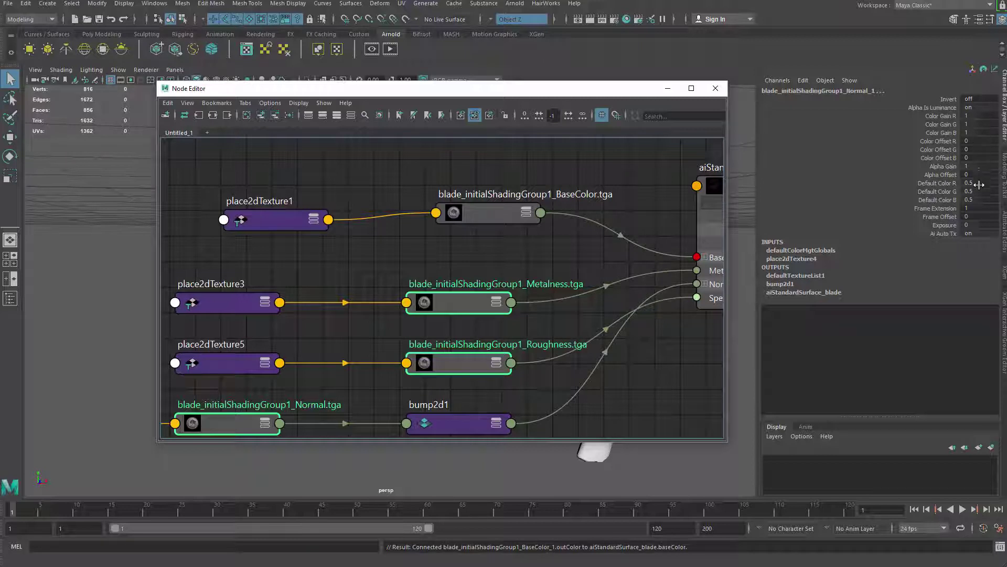
middle_click_drag(572, 332, 601, 340, "alt")
key("ctrl+a")
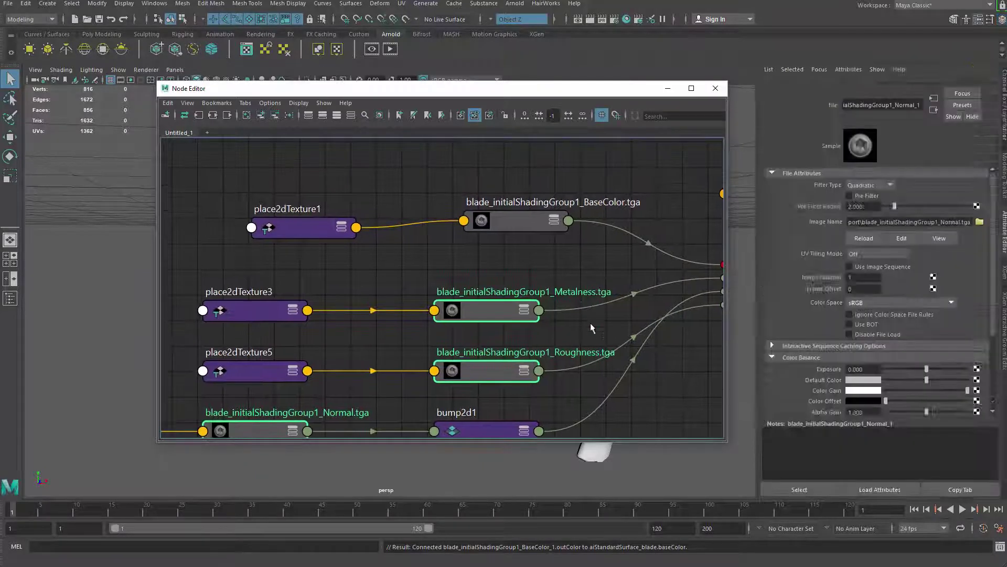
middle_click_drag(651, 313, 660, 279, "alt")
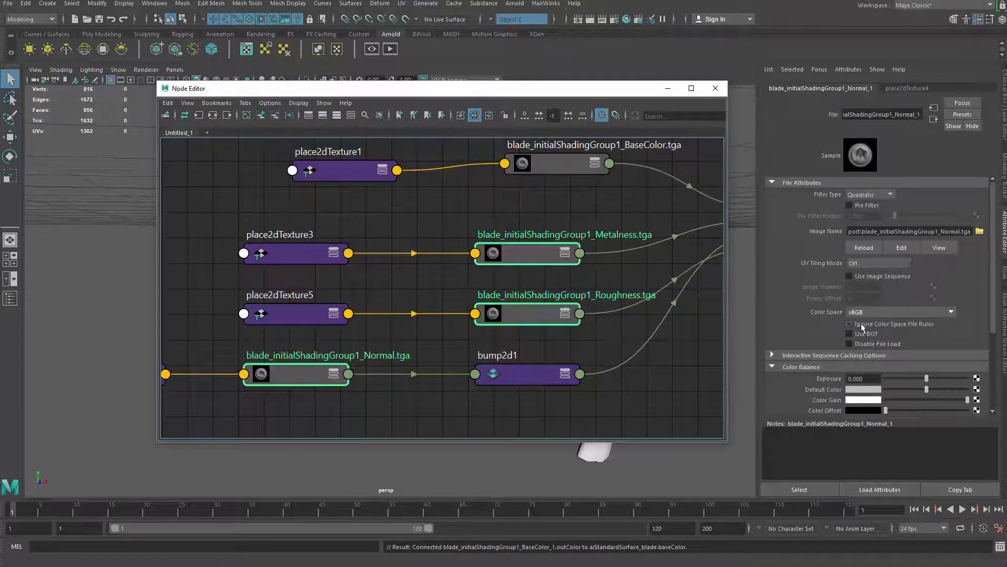
left_click(869, 315)
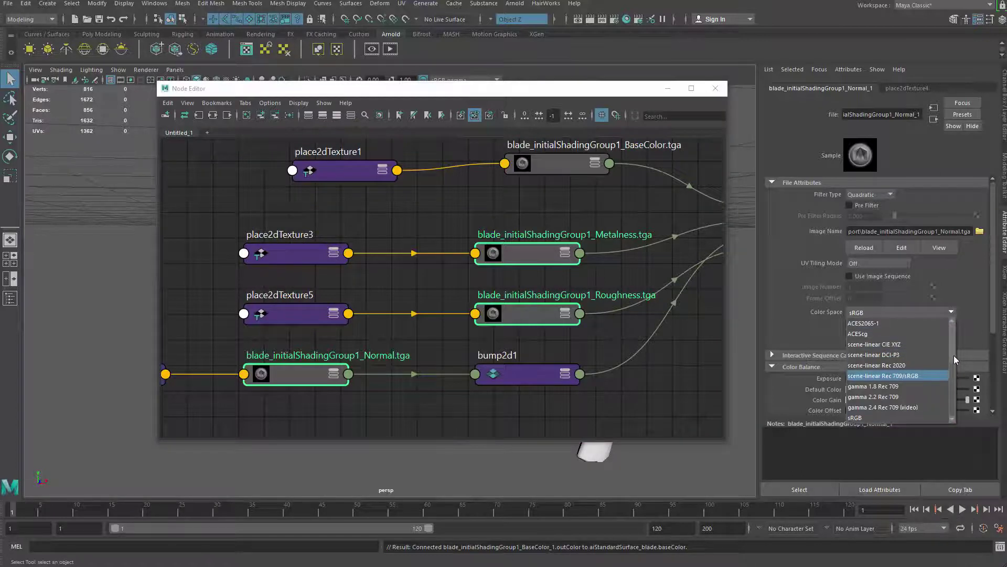
left_click_drag(953, 354, 954, 342)
left_click(877, 357)
- Set the Color Space of the blade's Roughness texture to Raw
middle_click_drag(530, 282, 540, 324, "alt")
left_click(540, 350)
left_click(878, 313)
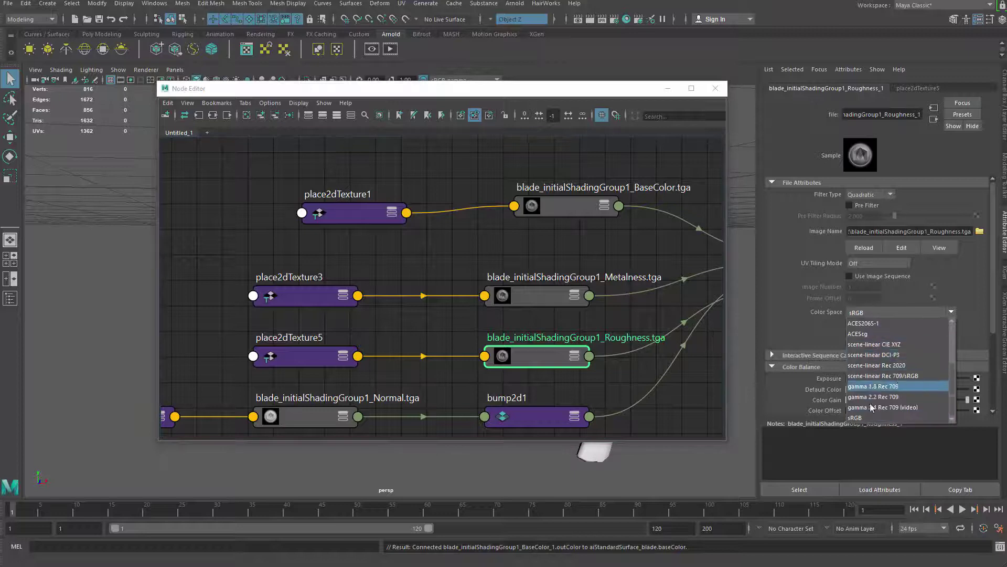
left_click_drag(952, 372, 952, 352)
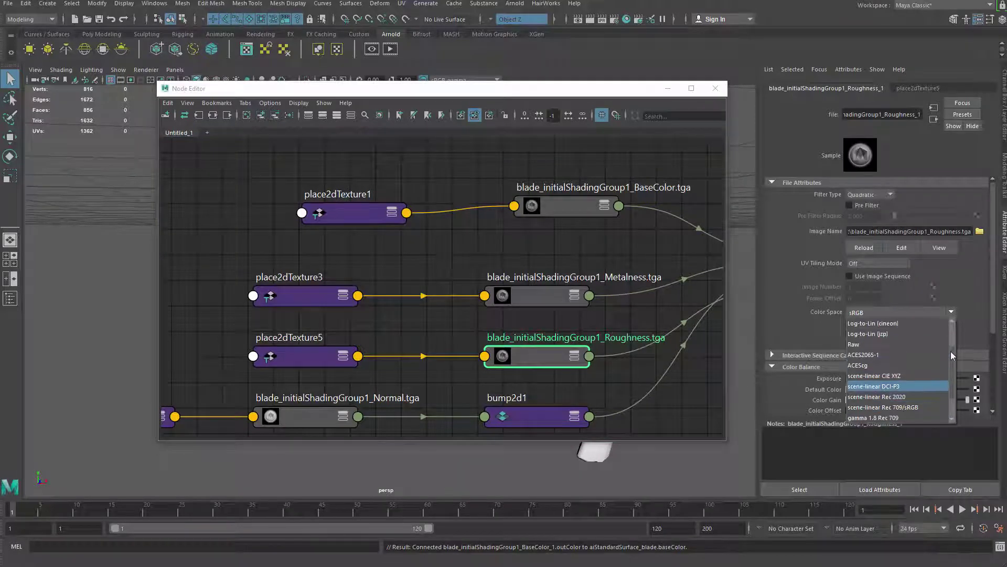
left_click(875, 345)
- Set the Color Space of the blade's Metalness texture to Raw
left_click(550, 294)
left_click(939, 313)
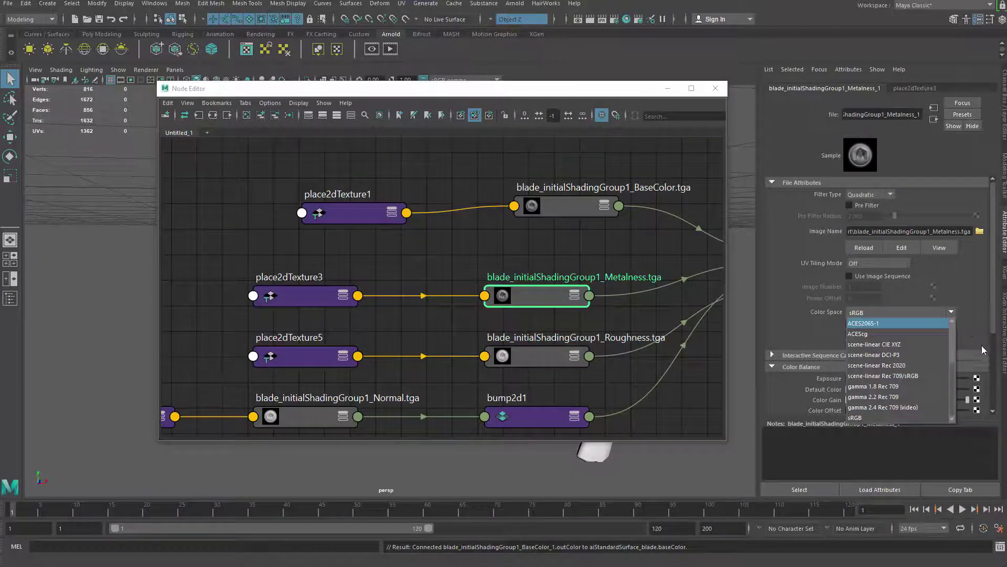
left_click_drag(952, 373, 951, 356)
left_click(886, 342)
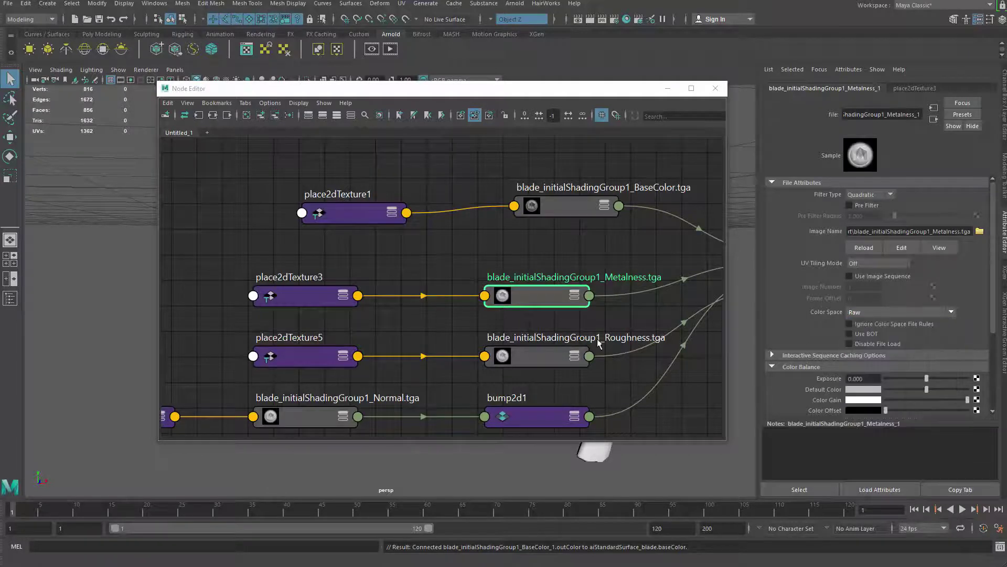
- Check the Color Space setting of the Roughness, Normal and Metalness texture nodes one after another
middle_click_drag(538, 299, 571, 258, "alt")
left_click(561, 320)
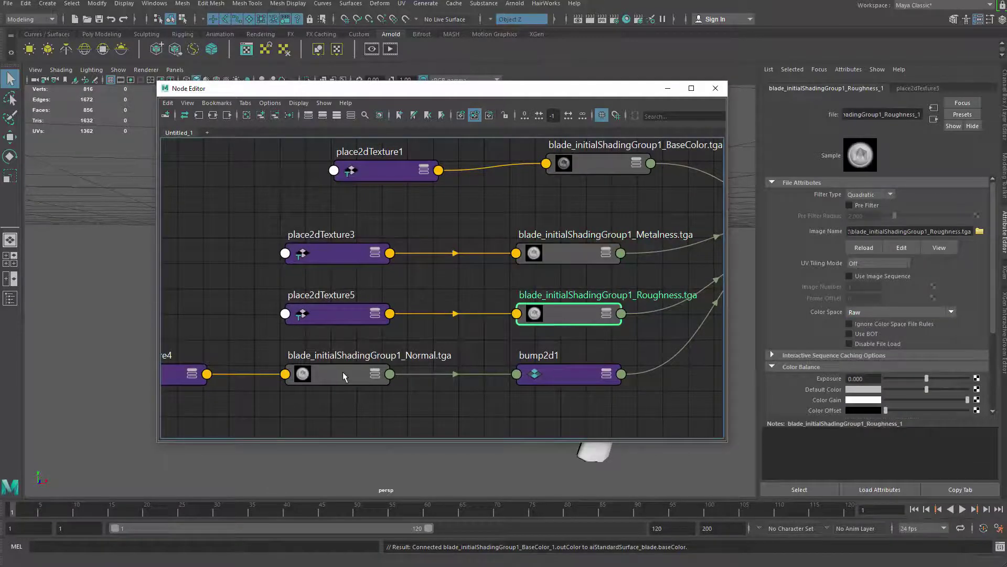
left_click(344, 377)
left_click(570, 317)
left_click(569, 261)
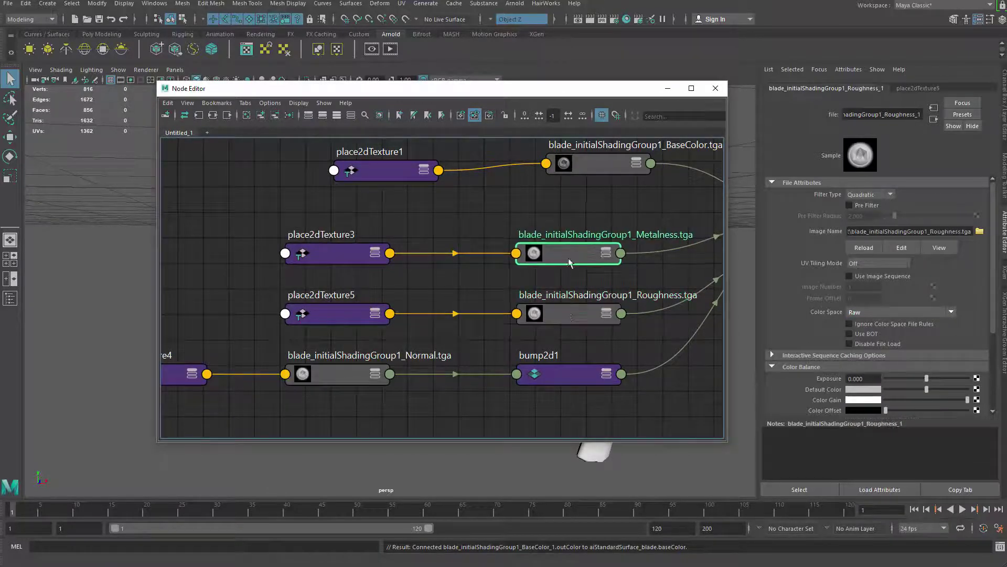
left_click(568, 317)
left_click(367, 375)
- Bring the BaseColor node beside the Metalness node to compare their swatches up close, and return it above
scroll(674, 357, "up", 3)
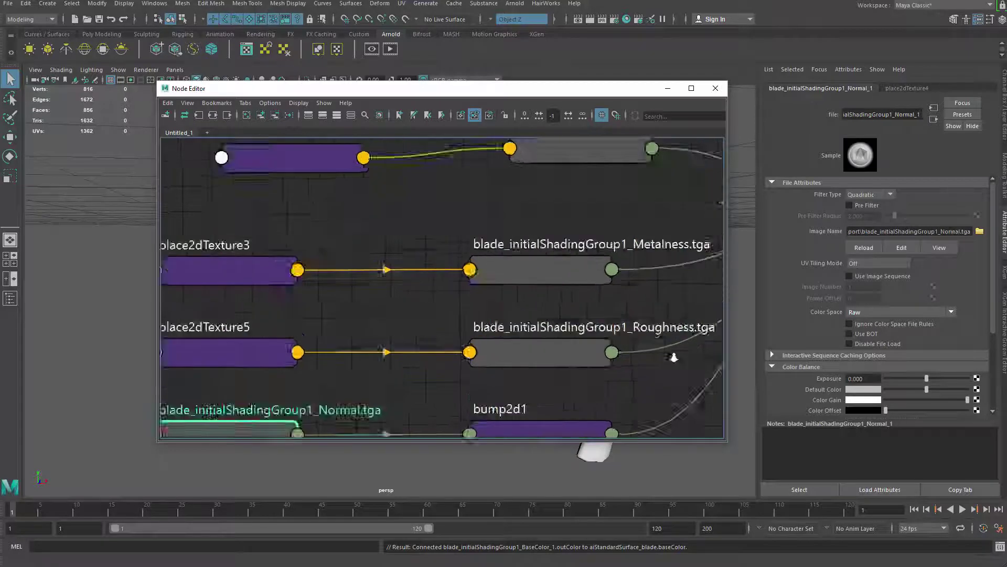
scroll(675, 358, "up", 4)
middle_click_drag(492, 230, 483, 305, "alt")
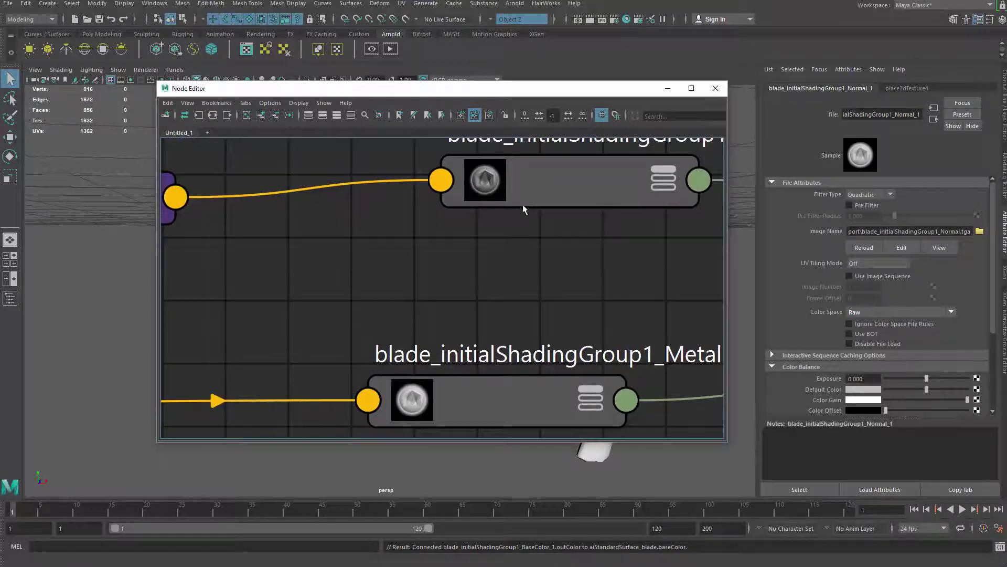
left_click_drag(539, 183, 477, 314)
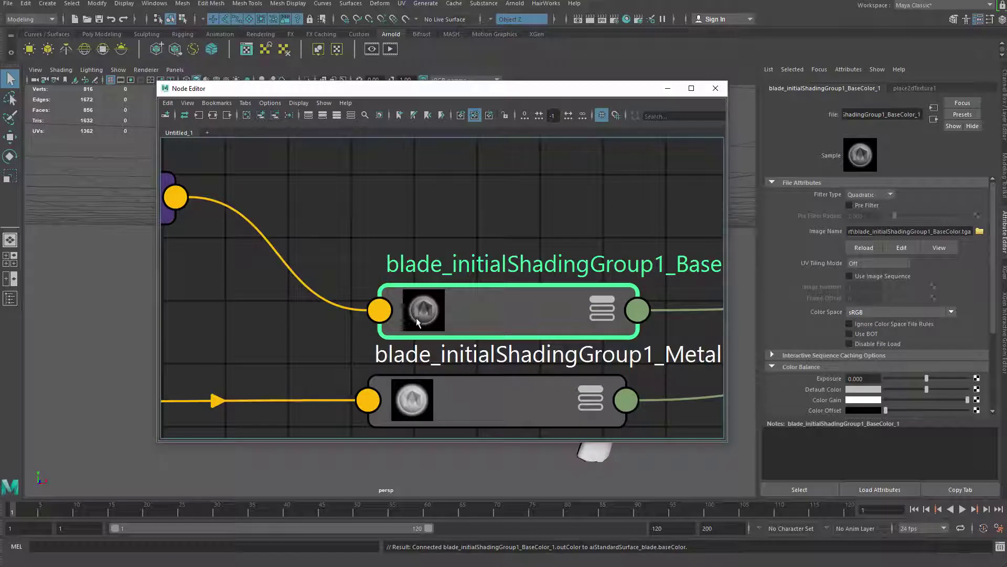
middle_click_drag(585, 303, 607, 207)
left_click_drag(505, 225, 561, 124)
scroll(603, 232, "down", 5)
left_click(582, 264)
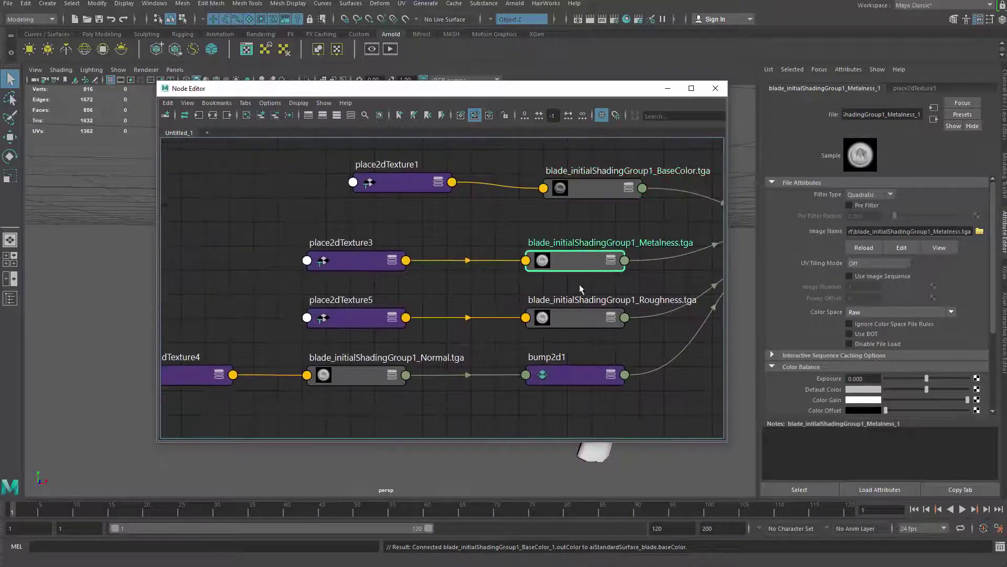
left_click(572, 319, "shift")
left_click(373, 379, "shift")
left_click(592, 339)
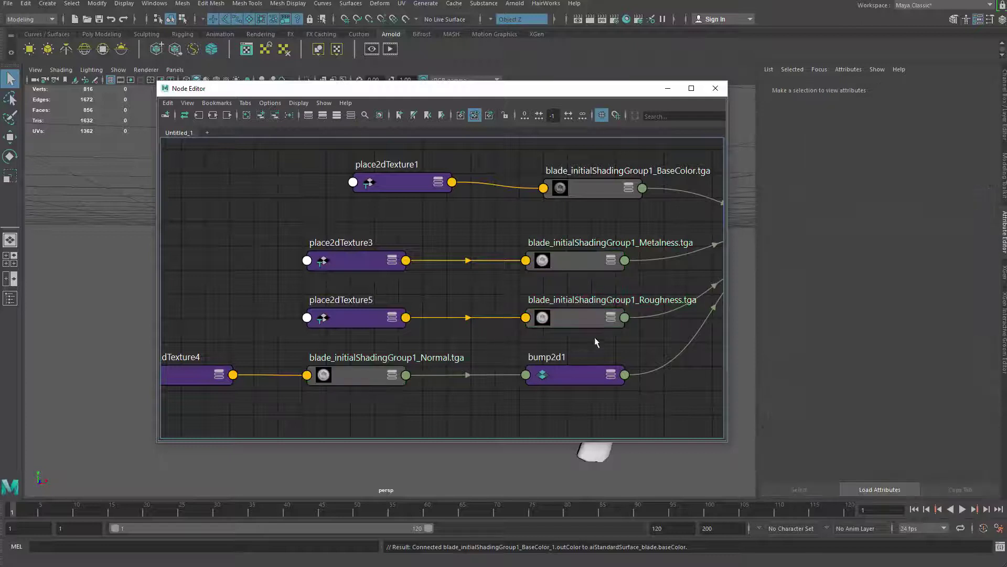
middle_click_drag(595, 342, 508, 349)
left_click(504, 264)
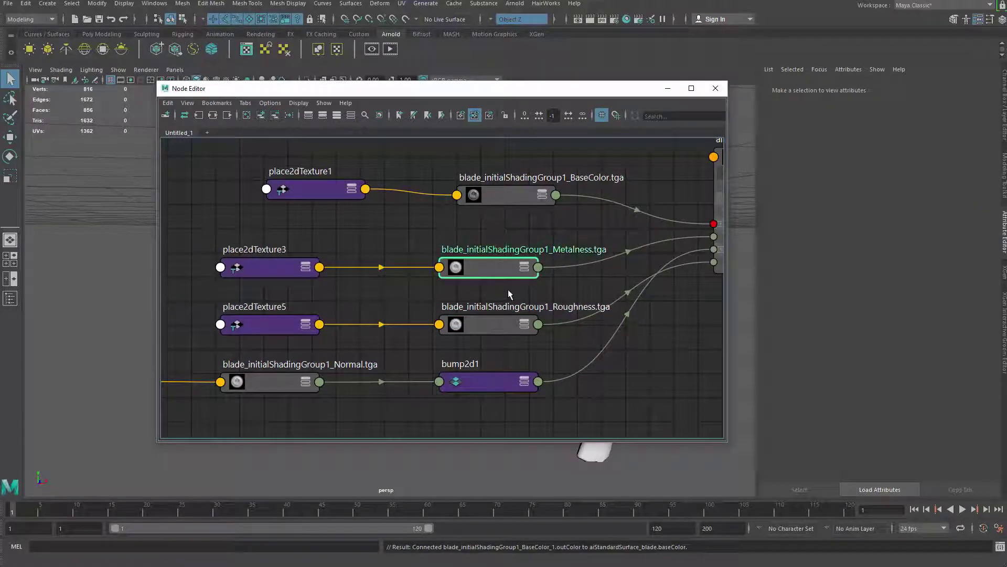
scroll(661, 317, "up", 1)
middle_click_drag(646, 309, 624, 332, "alt")
scroll(624, 332, "up", 1)
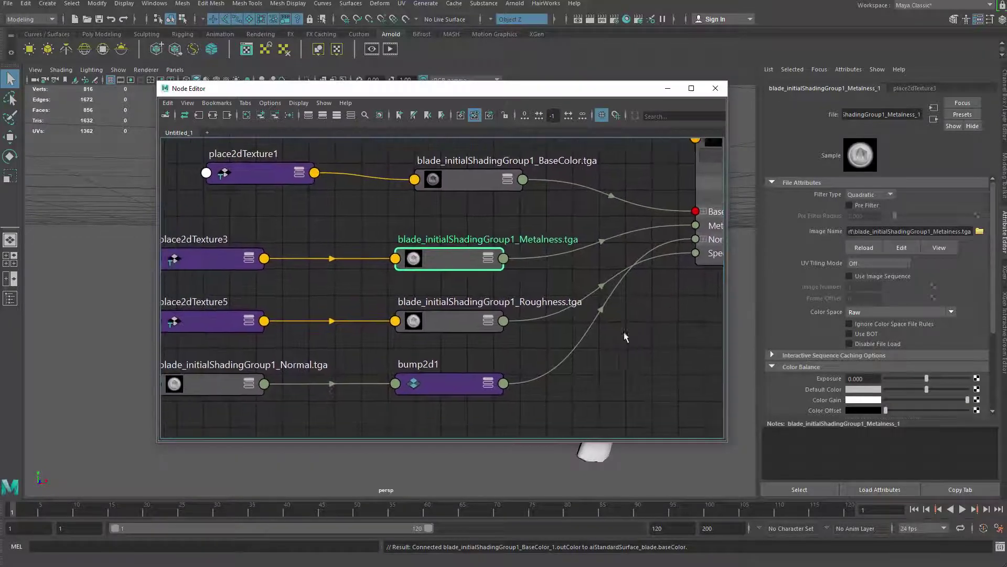
left_click(479, 344)
middle_click_drag(480, 344, 523, 340, "alt")
- Move the Metalness node up toward the BaseColor node and shift the Roughness node closer to place2dTexture5
left_click_drag(511, 260, 495, 242)
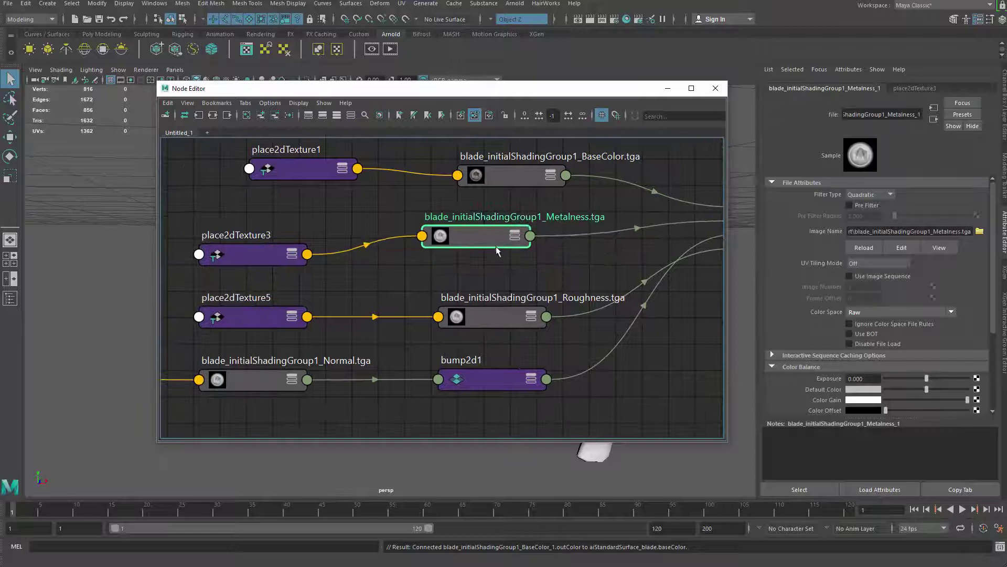
key("3")
left_click_drag(494, 307, 434, 304)
left_click_drag(431, 239, 484, 227)
key("1")
left_click_drag(497, 317, 458, 308)
key("3")
left_click(547, 277)
key("1")
left_click_drag(487, 226, 502, 235)
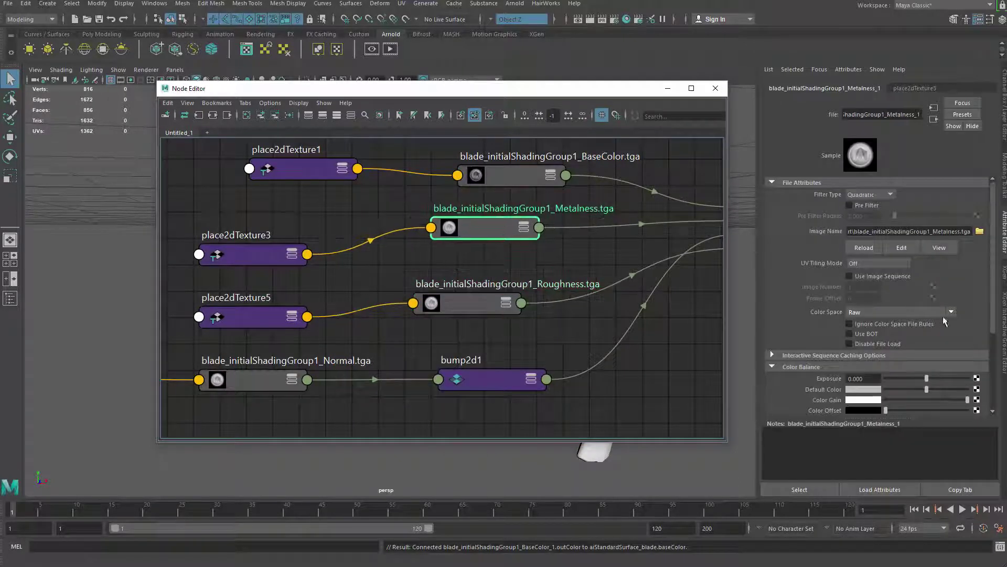
- Enable Alpha Is Luminance in the Color Balance attributes of the Roughness texture
scroll(791, 306, "down", 3)
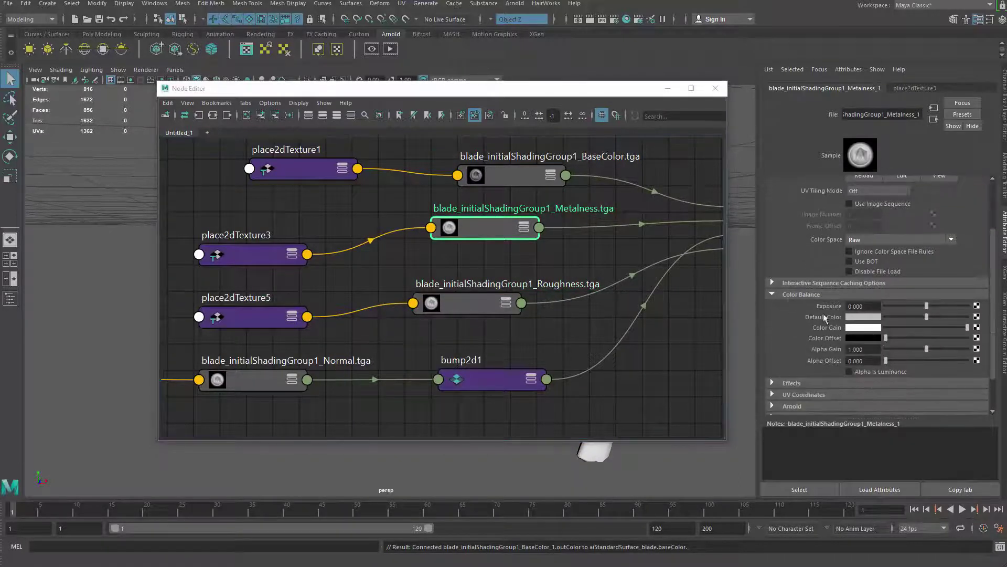
left_click(511, 307)
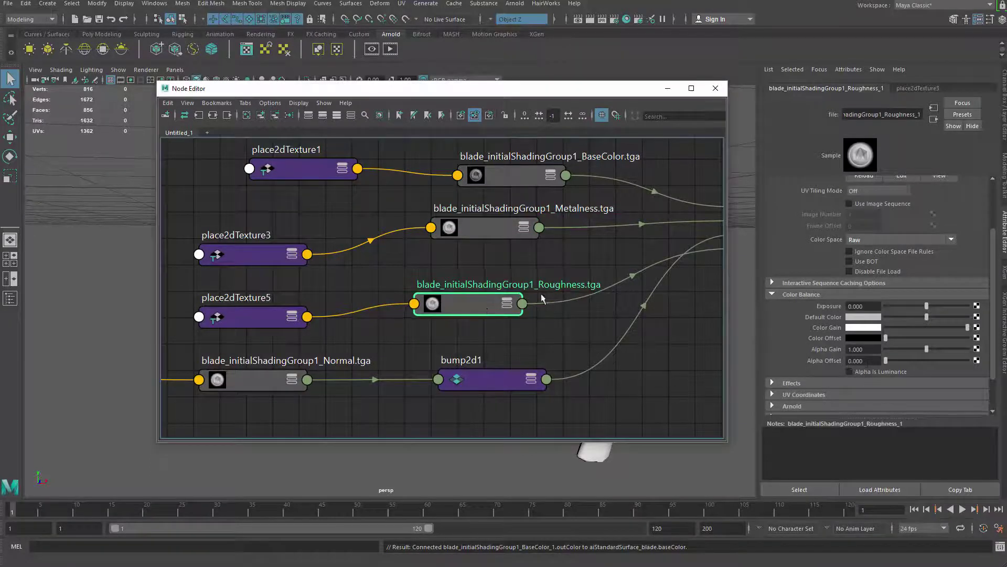
left_click(863, 384)
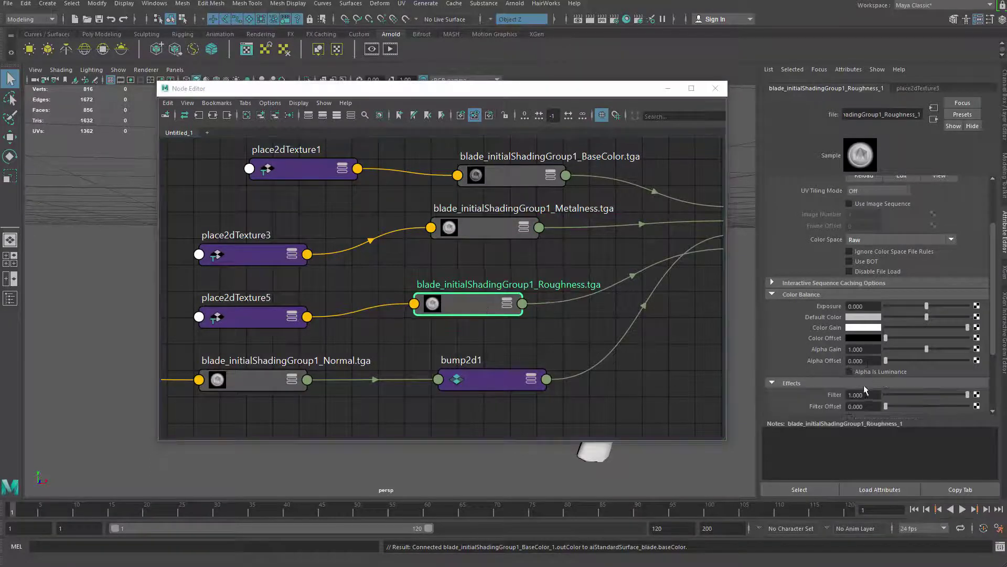
left_click(775, 382)
- Roughly align the Metalness and Roughness nodes between the BaseColor and bump2d1 nodes, and select both
left_click_drag(477, 297, 510, 289)
left_click(511, 229)
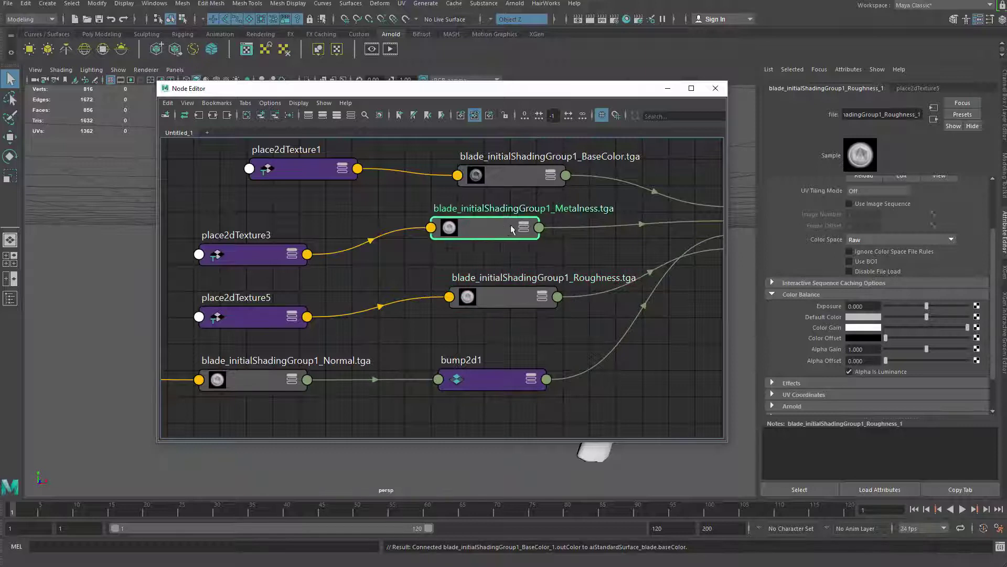
mouse_move(511, 227)
left_mouse_down()
mouse_move(526, 233)
mouse_move(512, 244)
left_mouse_up()
left_click(513, 298, "shift")
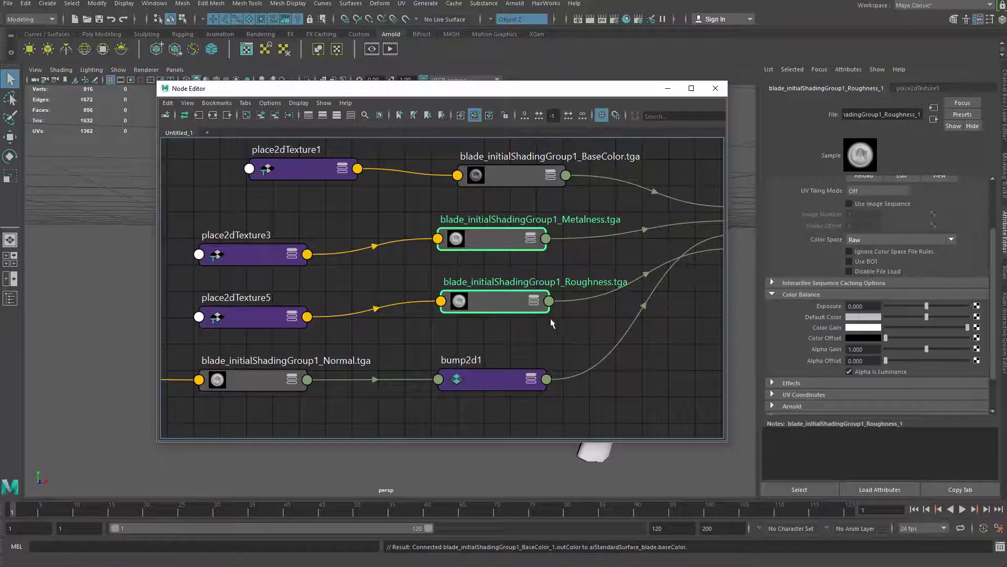
- Inspect the Normal texture node's Alpha Is Luminance and Color Space settings
middle_click_drag(664, 263, 513, 240, "alt")
middle_click_drag(527, 330, 593, 324, "alt")
scroll(567, 320, "down", 2)
right_click_drag(593, 324, 609, 327, "alt")
left_click(610, 327)
middle_click_drag(432, 388, 518, 338, "alt")
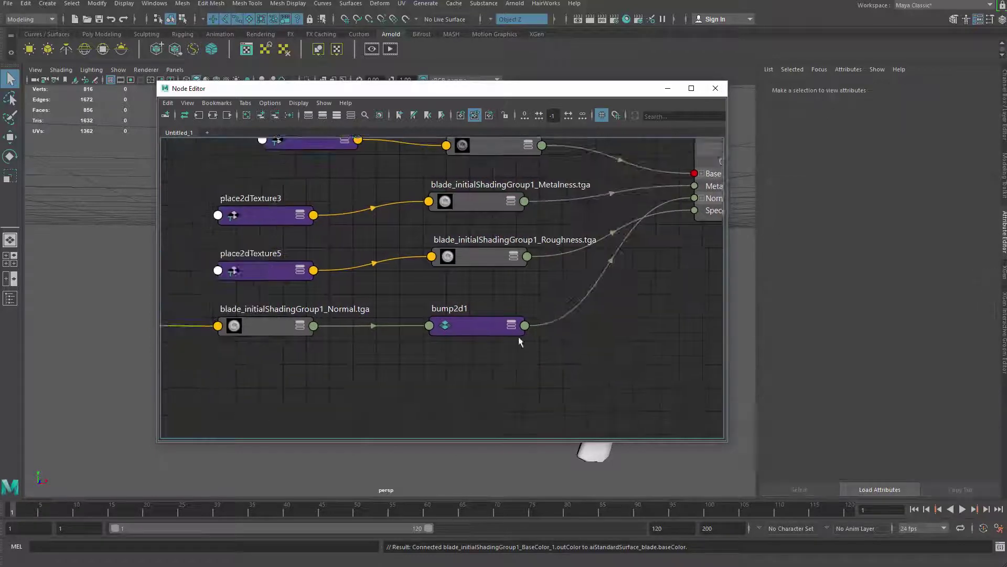
middle_click_drag(343, 373, 441, 351, "alt")
left_click(384, 307)
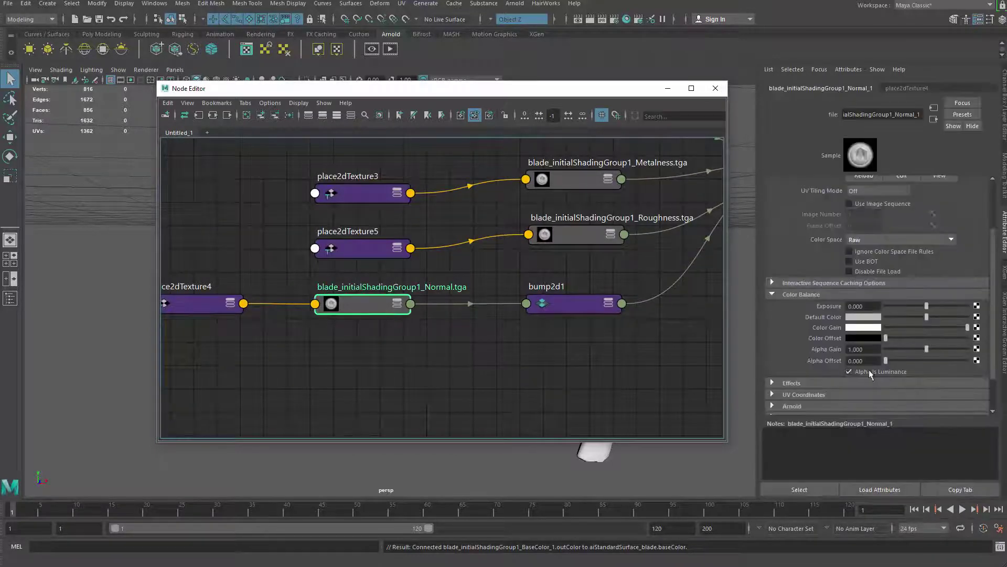
middle_click_drag(650, 326, 662, 344, "alt")
- Set bump2d1's Use As to Tangent Space Normals and disable Flip R Channel and Flip G Channel in its Arnold attributes
left_click(586, 301)
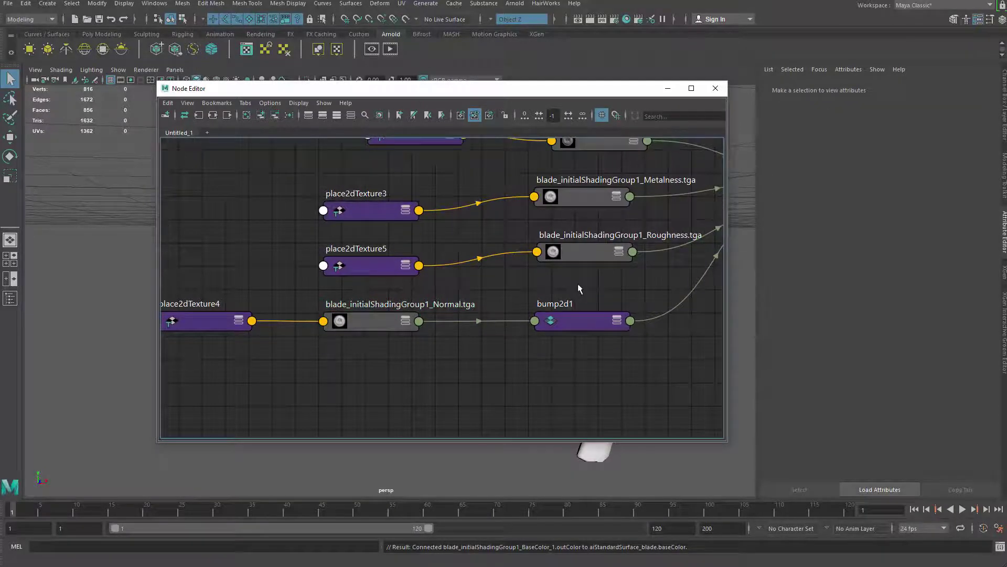
left_click(590, 326)
scroll(524, 334, "up", 3)
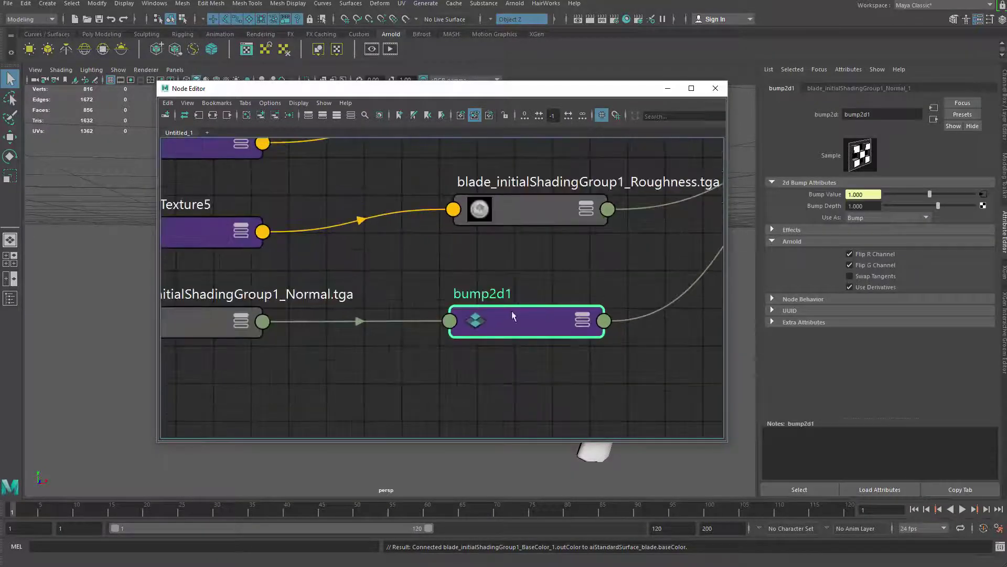
middle_click_drag(649, 298, 338, 436, "alt")
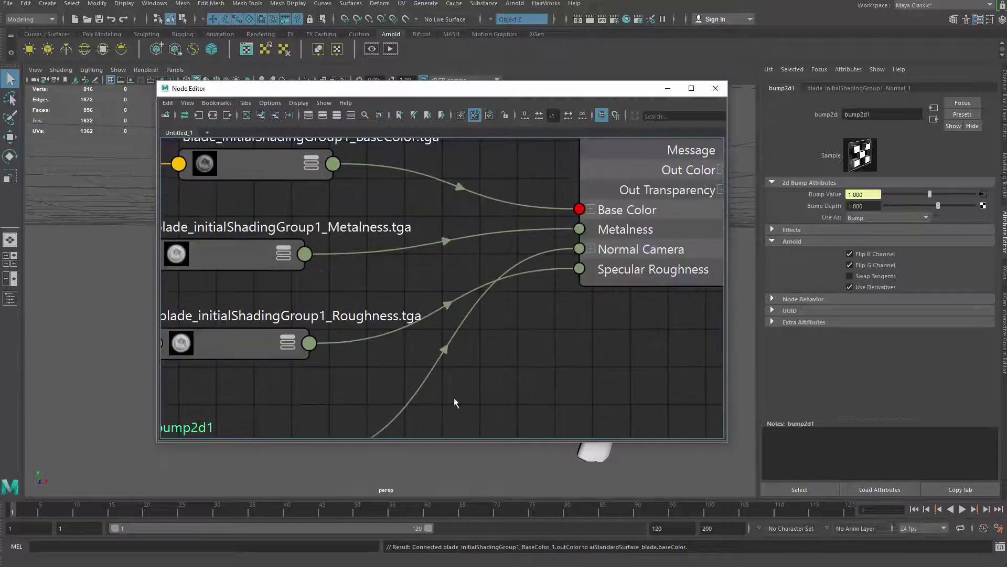
middle_click_drag(515, 370, 598, 305, "alt")
scroll(608, 308, "down", 2)
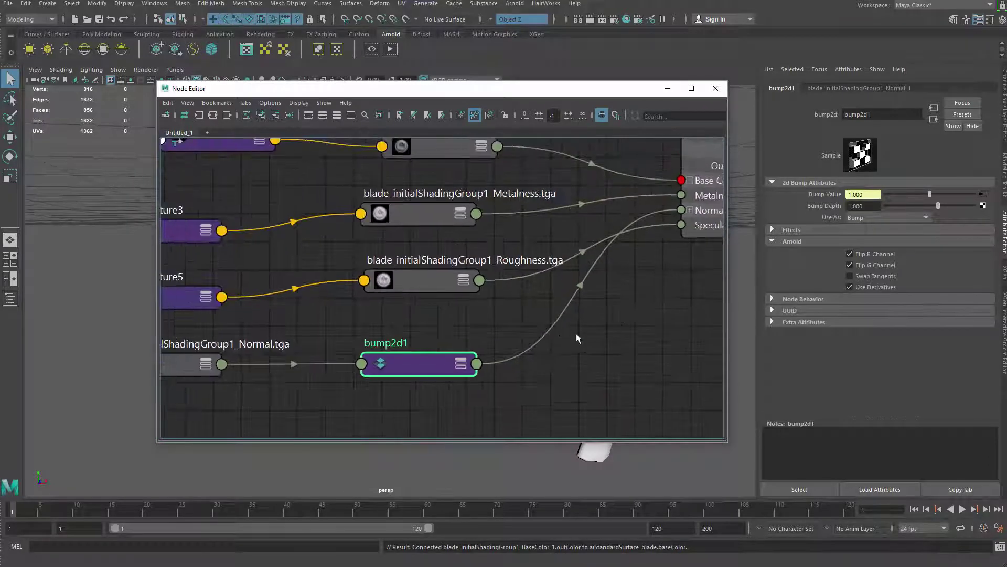
left_click(872, 218)
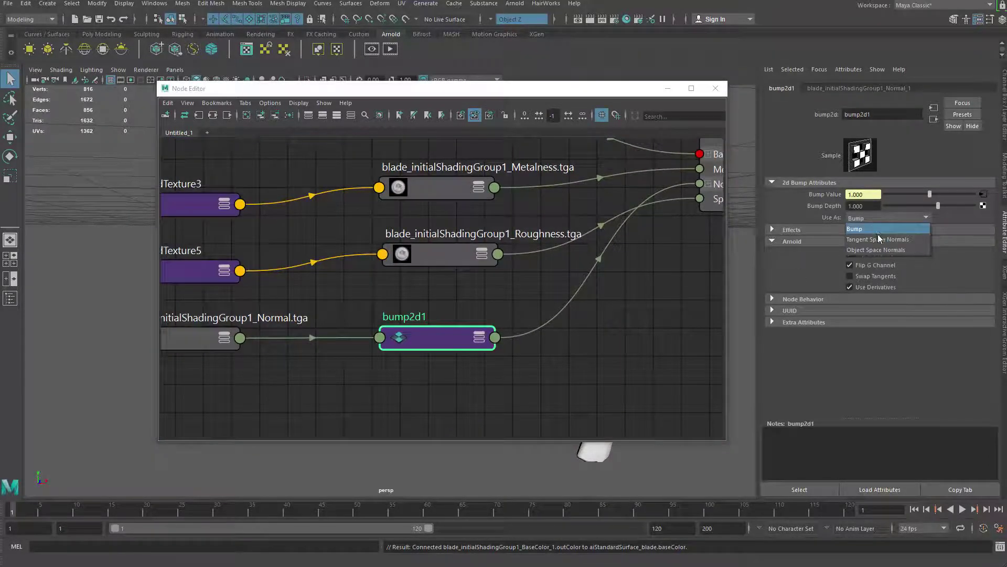
left_click(882, 236)
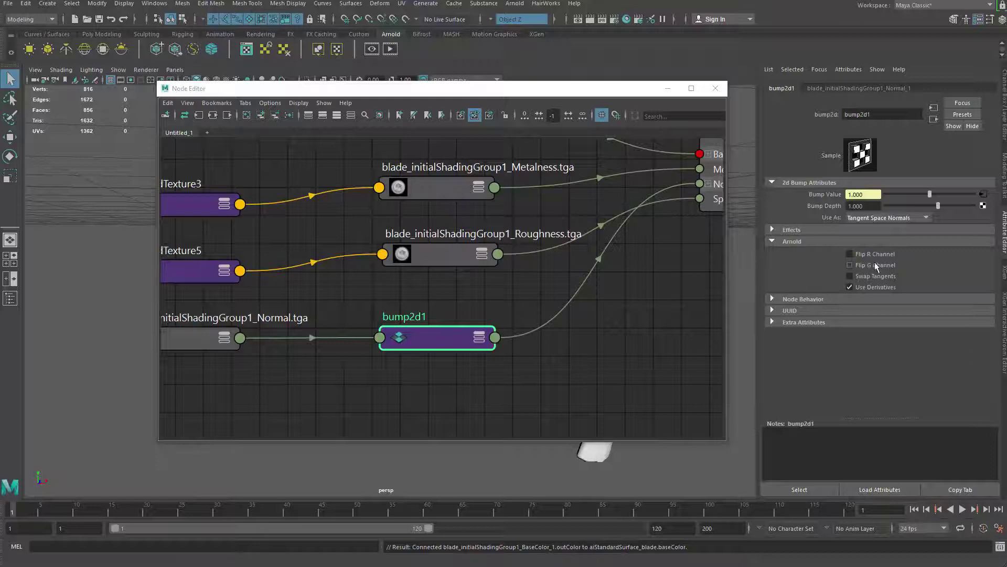
scroll(593, 315, "down", 2)
scroll(503, 289, "up", 1)
middle_click_drag(630, 315, 599, 340, "alt")
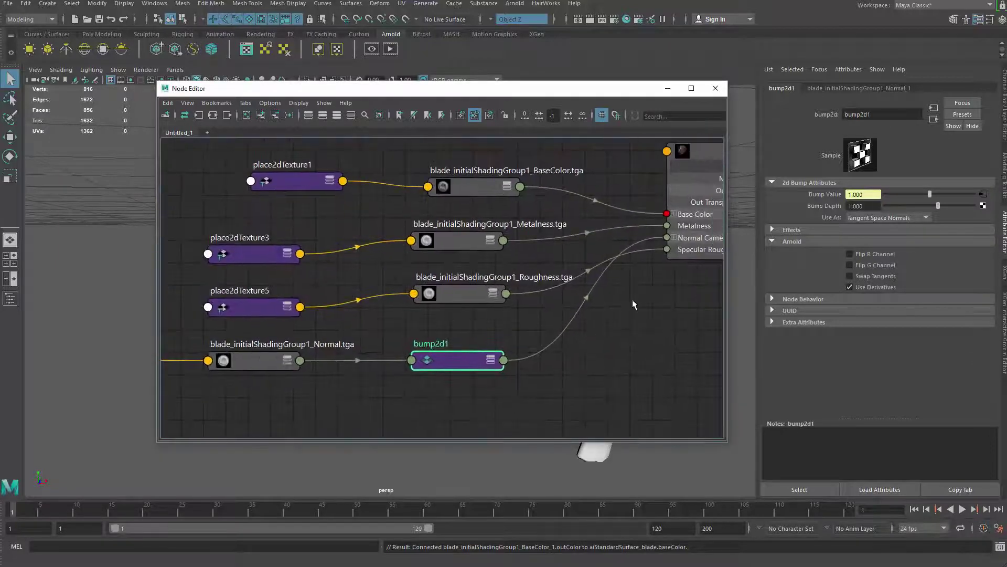
- Review the texture and bump2d1 connections feeding the aiStandardSurface_blade material, and close the Node Editor
middle_click_drag(676, 289, 614, 341, "alt")
scroll(619, 308, "down", 4)
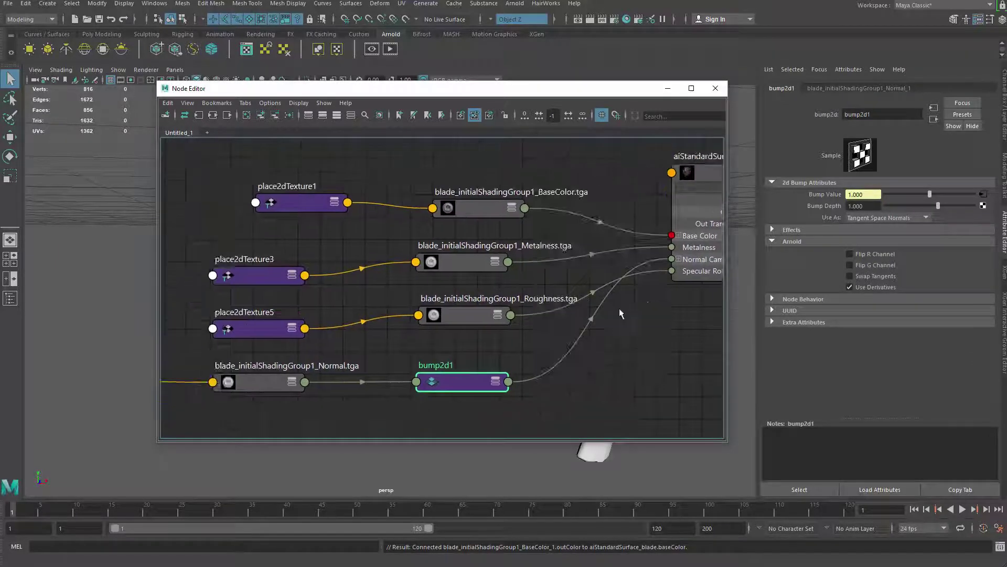
left_click_drag(572, 377, 569, 373)
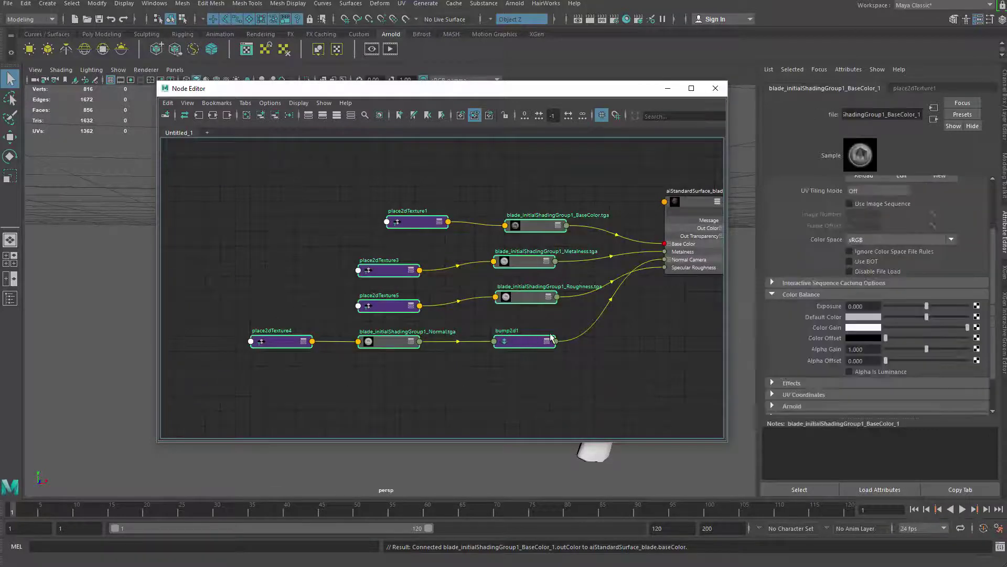
left_click_drag(548, 338, 549, 339)
left_click(631, 351)
middle_click_drag(716, 313, 566, 338, "alt")
scroll(524, 293, "up", 4)
left_click(551, 241)
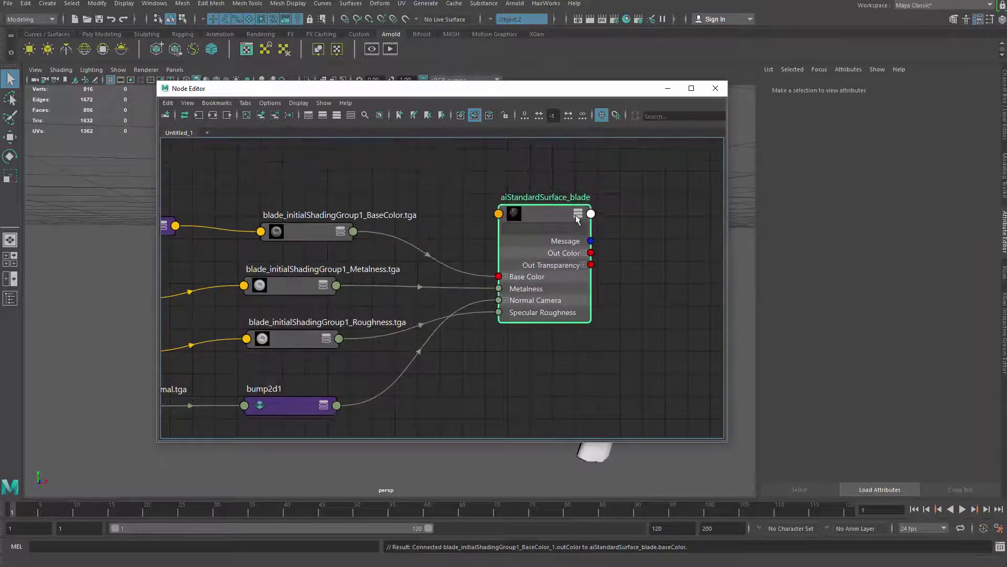
left_click(715, 88)
- Create an Arnold SkyDome light around the sword
middle_click_drag(401, 227, 283, 229, "alt")
right_click_drag(401, 231, 448, 229, "alt")
left_click(88, 52)
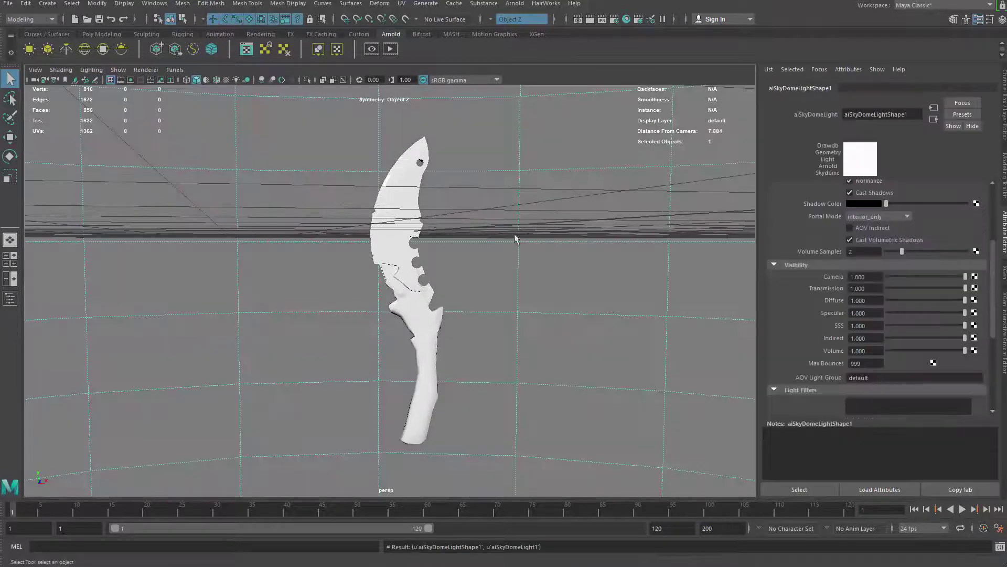
right_click_drag(515, 238, 346, 165, "alt")
left_click_drag(573, 194, 673, 419)
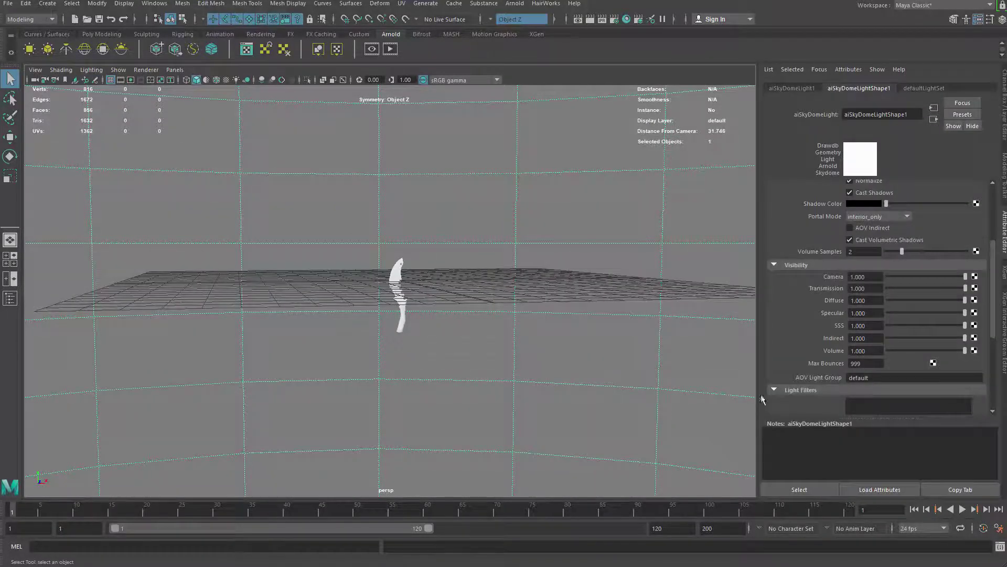
- Connect a File texture node to the SkyDome light's Color attribute
scroll(888, 197, "up", 3)
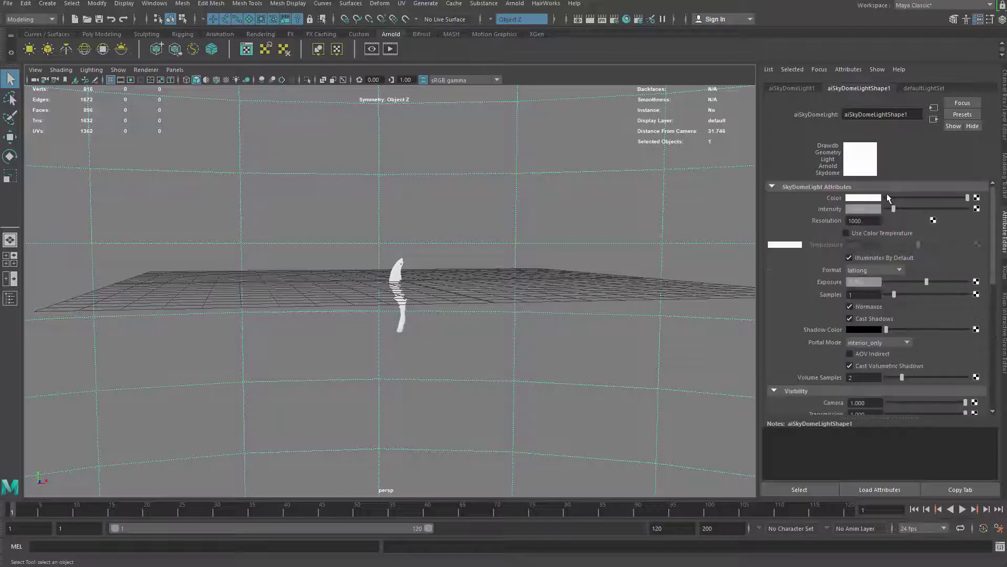
left_click(976, 199)
left_click(330, 33)
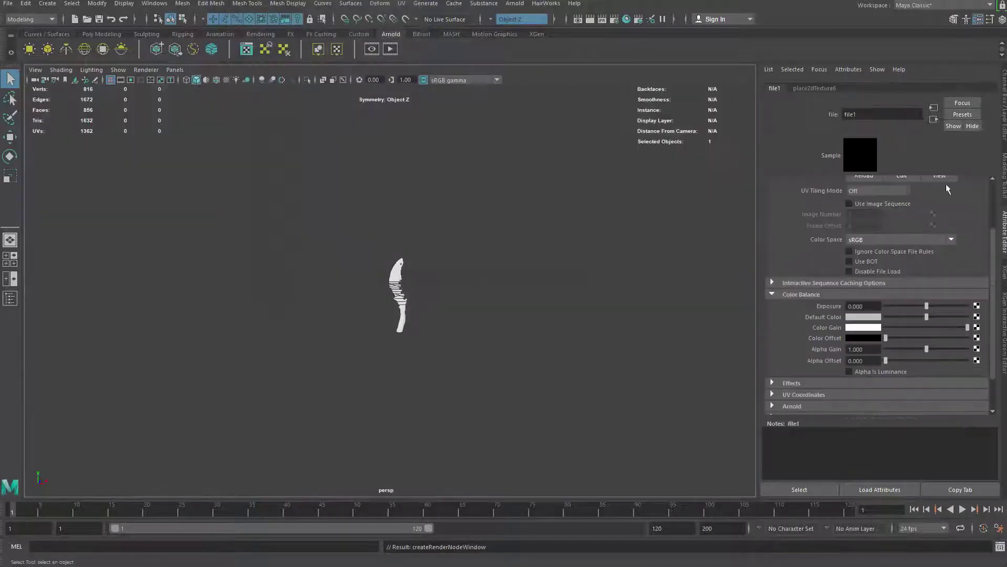
scroll(983, 197, "up", 2)
- Load panorama.hdr from Substance Painter's resources\shelf\allegorithmic\environments\Exterior folder as the SkyDome file texture's image
left_click(978, 232)
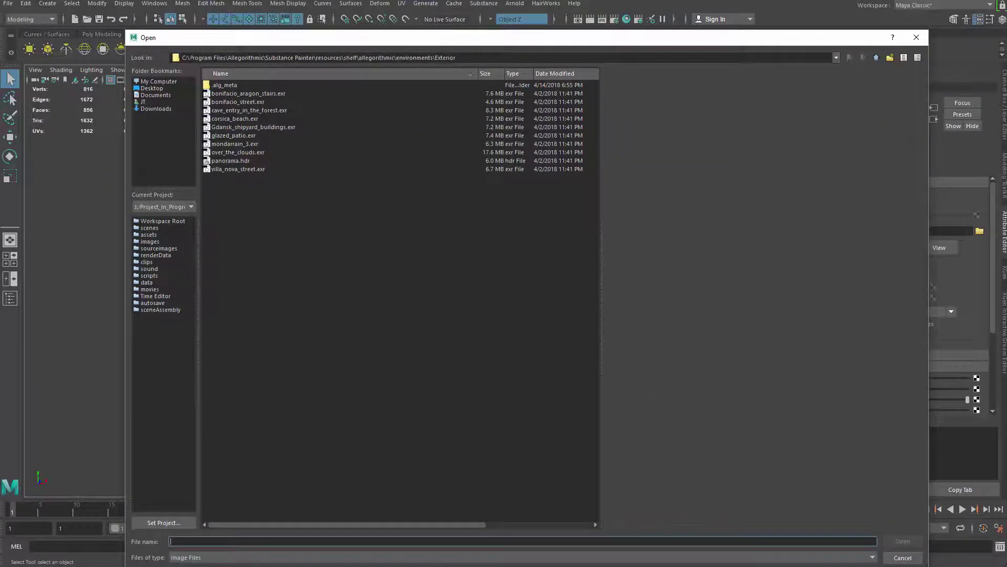
left_click_drag(462, 58, 204, 58)
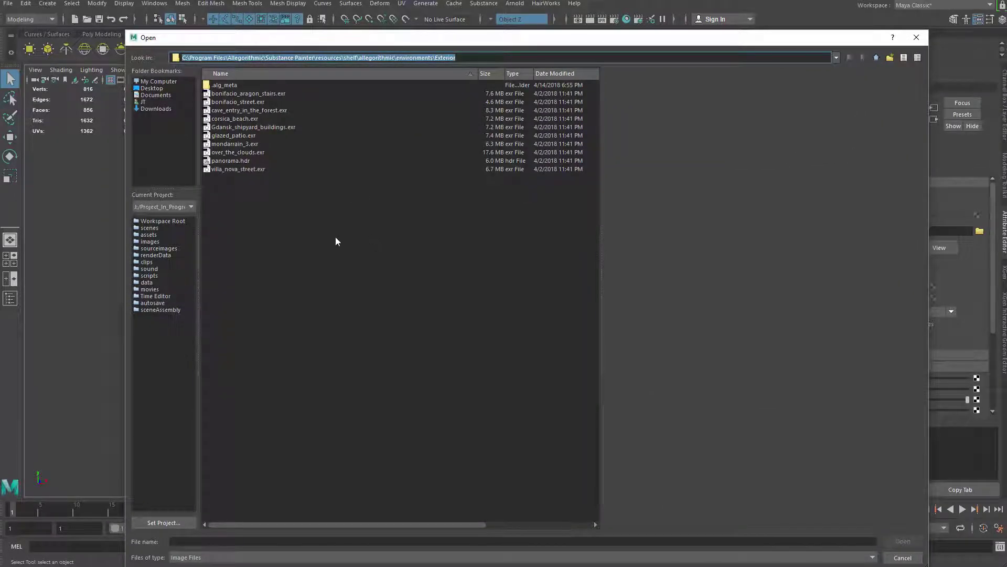
left_click(208, 58)
left_click(208, 57)
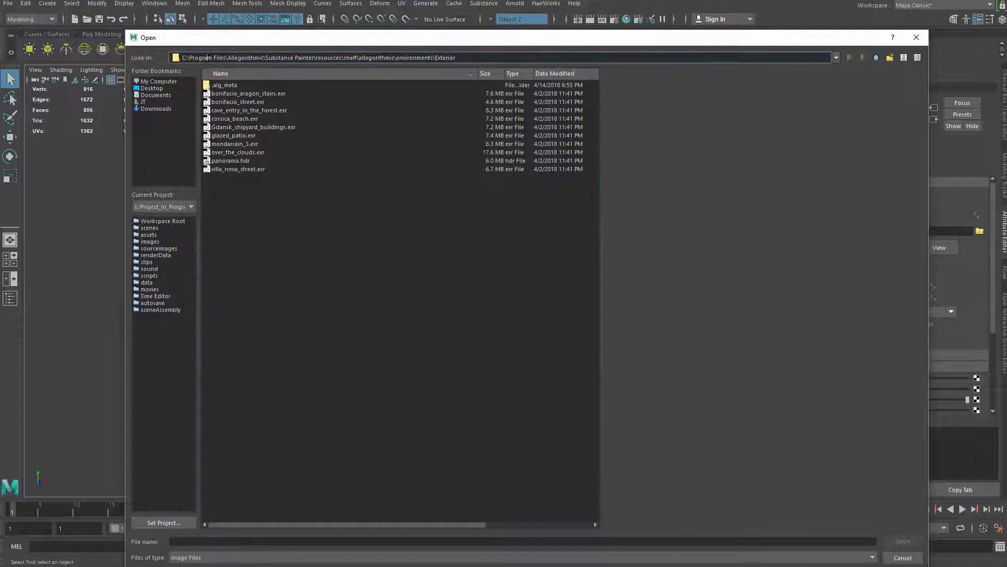
double_click(250, 58)
left_click(279, 57)
left_click_drag(399, 58, 456, 58)
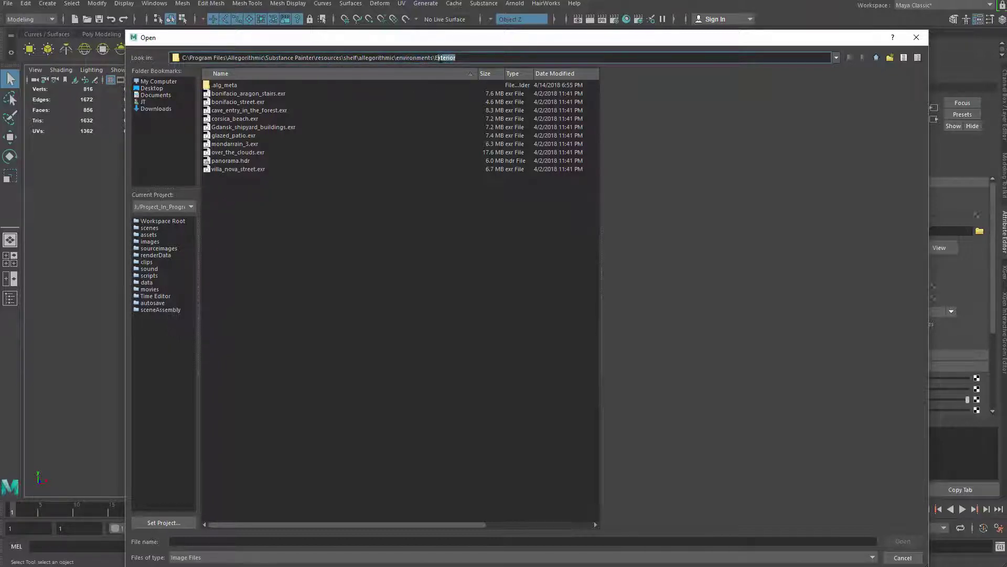
left_click(414, 257)
left_click_drag(332, 42, 369, 25)
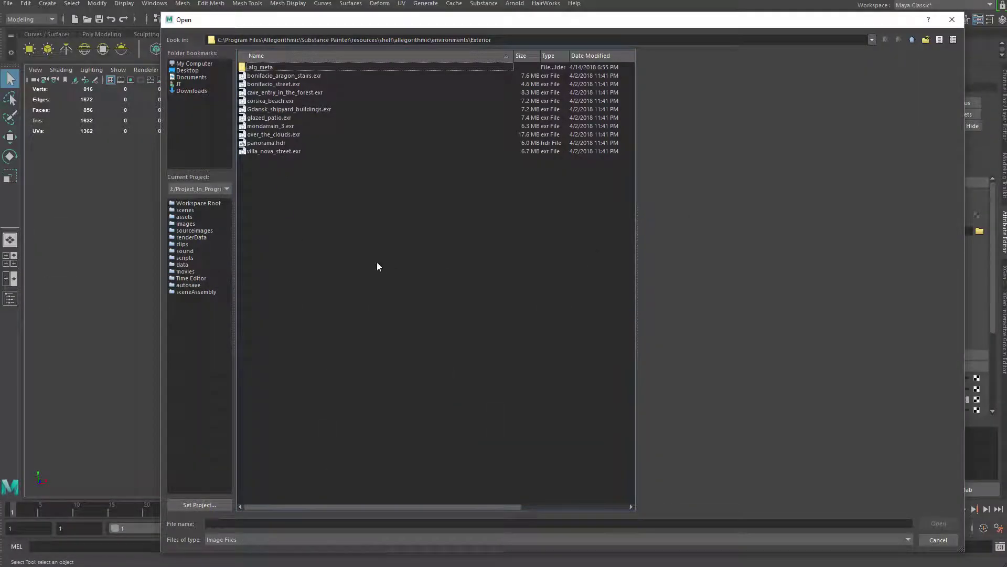
left_click(262, 142)
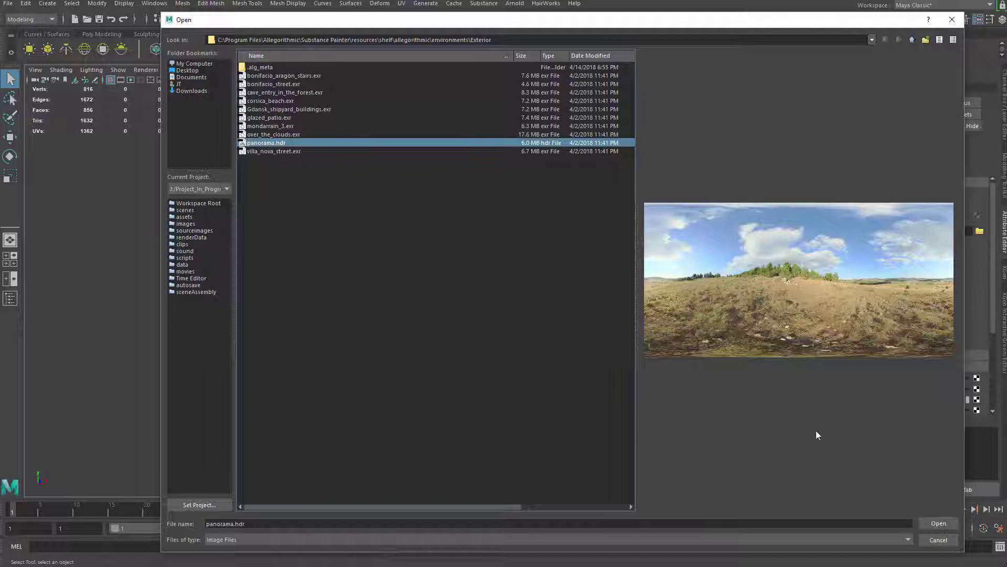
left_click(930, 524)
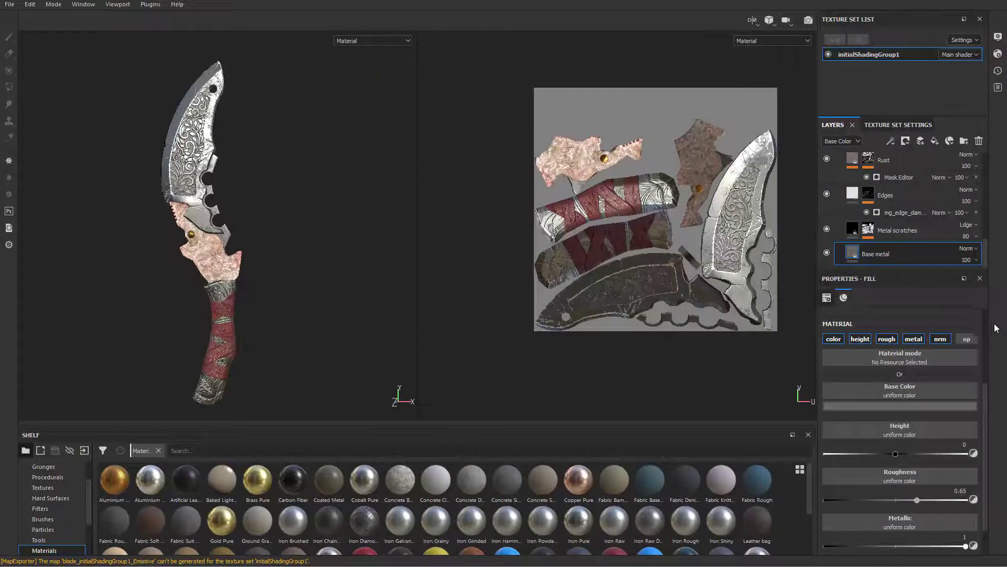
- Switch to Substance Painter and find which Environment Map its Display Settings use
left_click(828, 298)
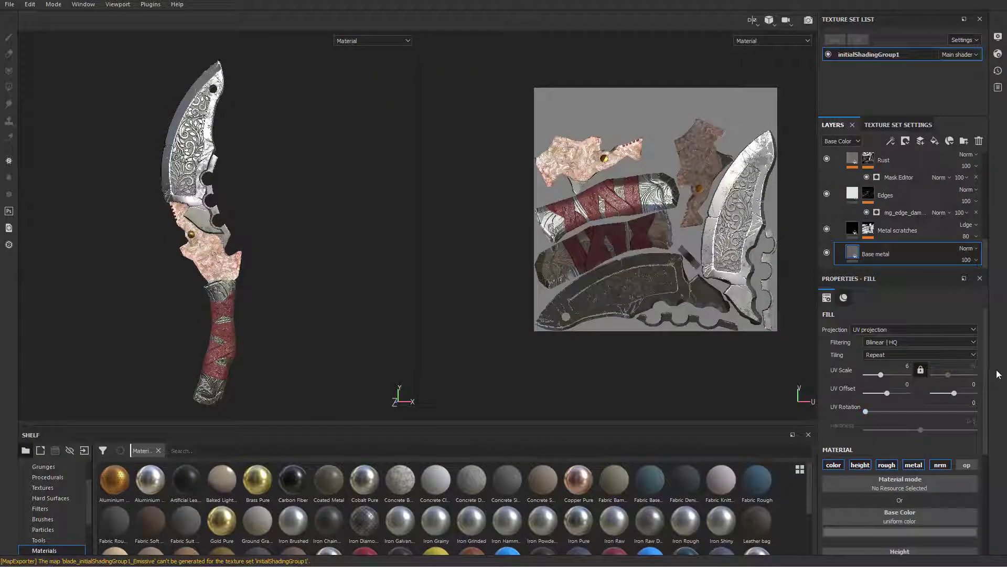
left_click(844, 297)
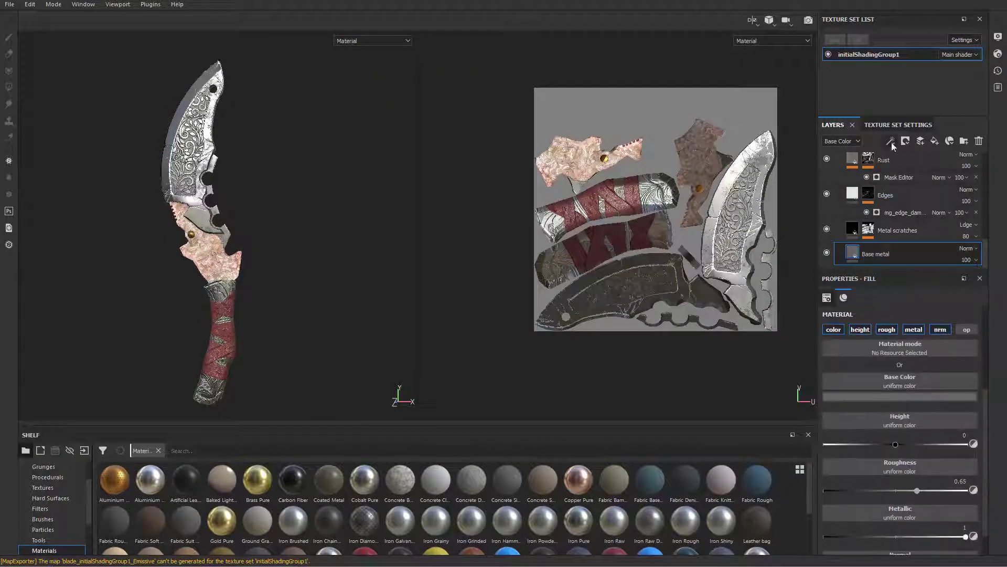
left_click(1001, 54)
left_click(999, 38)
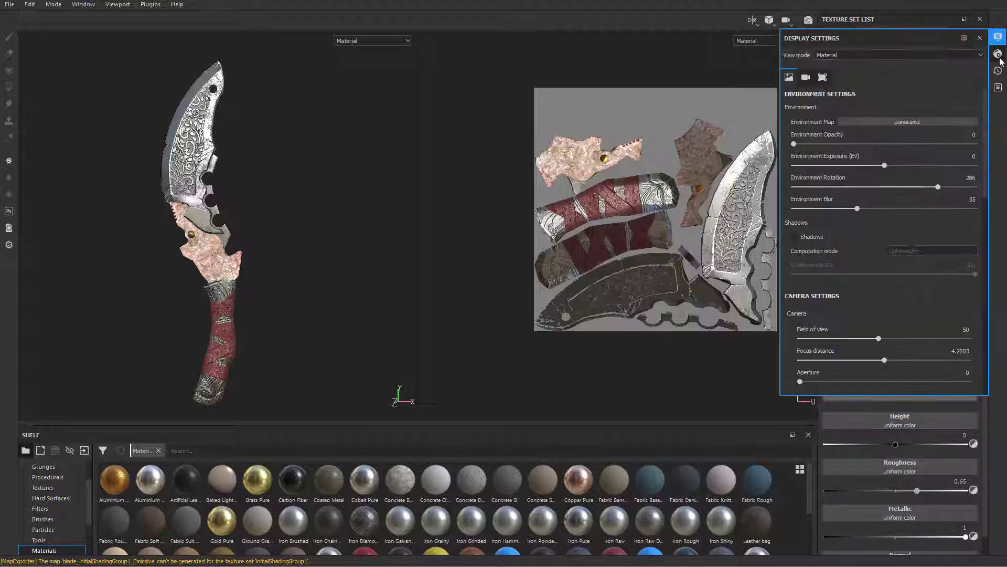
left_click(998, 55)
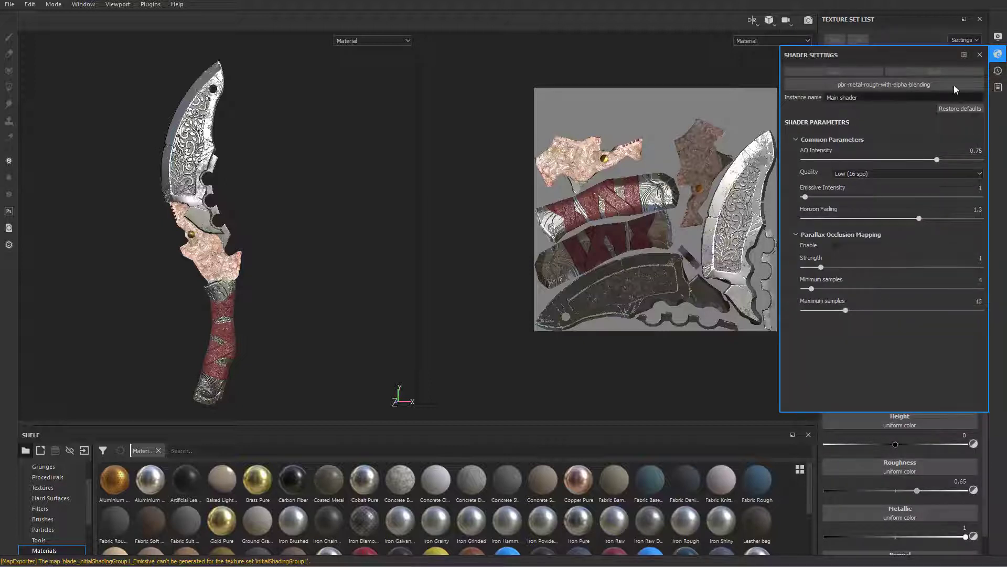
left_click(998, 36)
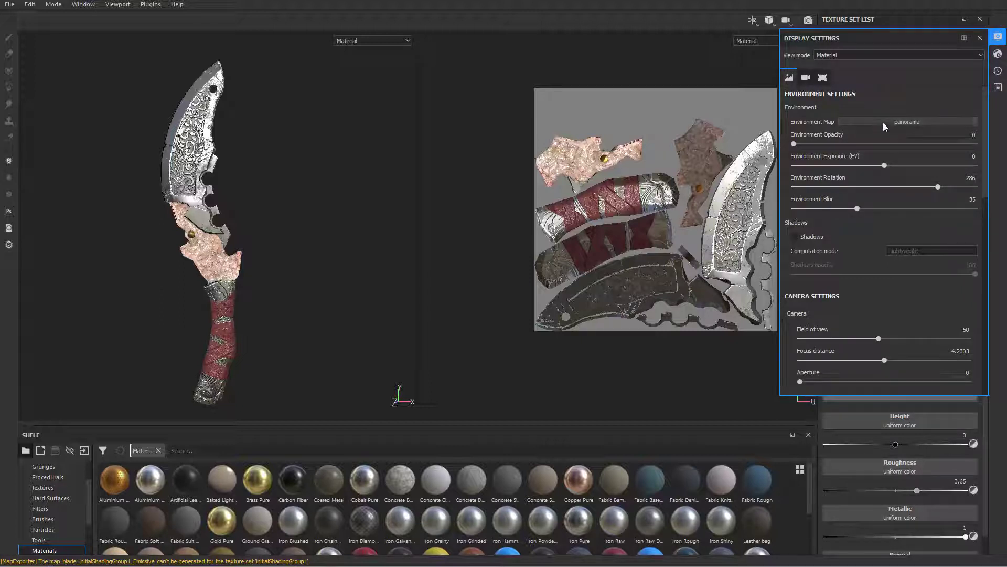
- Preview the environment map at opacity 100 and blur 0, and return the opacity to 0 with a blur of 45
left_click_drag(794, 144, 976, 144)
left_click_drag(858, 208, 769, 212)
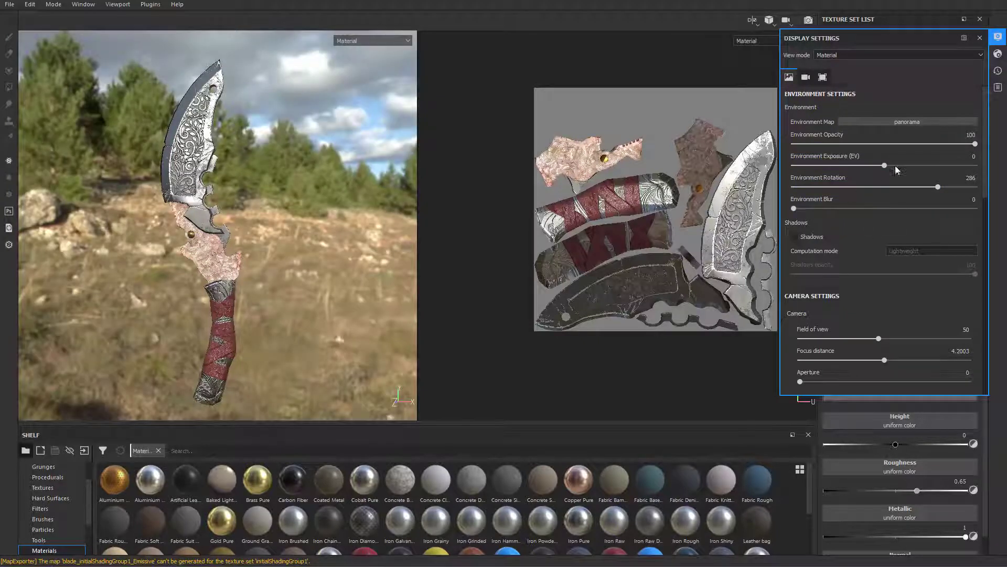
left_click_drag(969, 144, 793, 144)
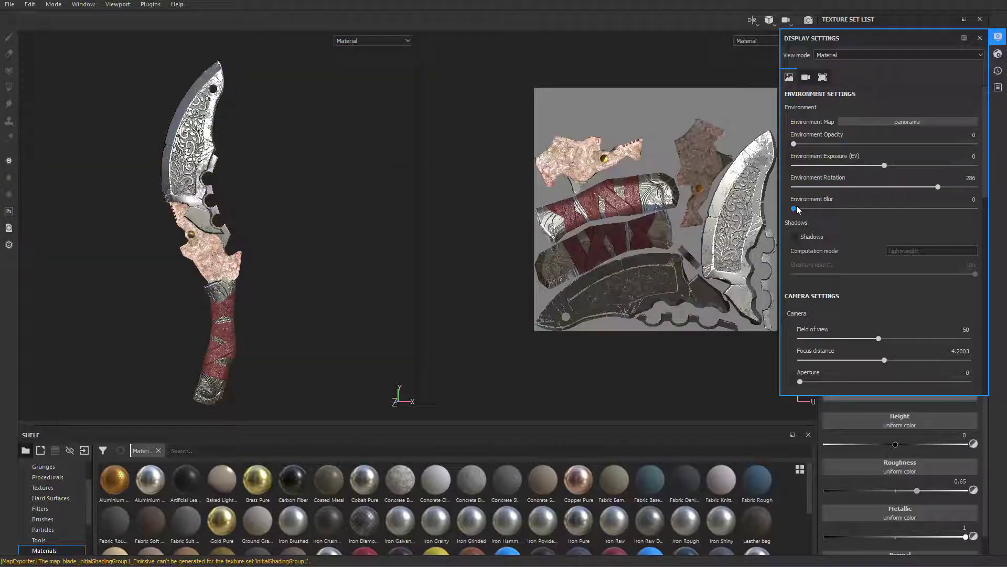
left_click_drag(796, 209, 875, 226)
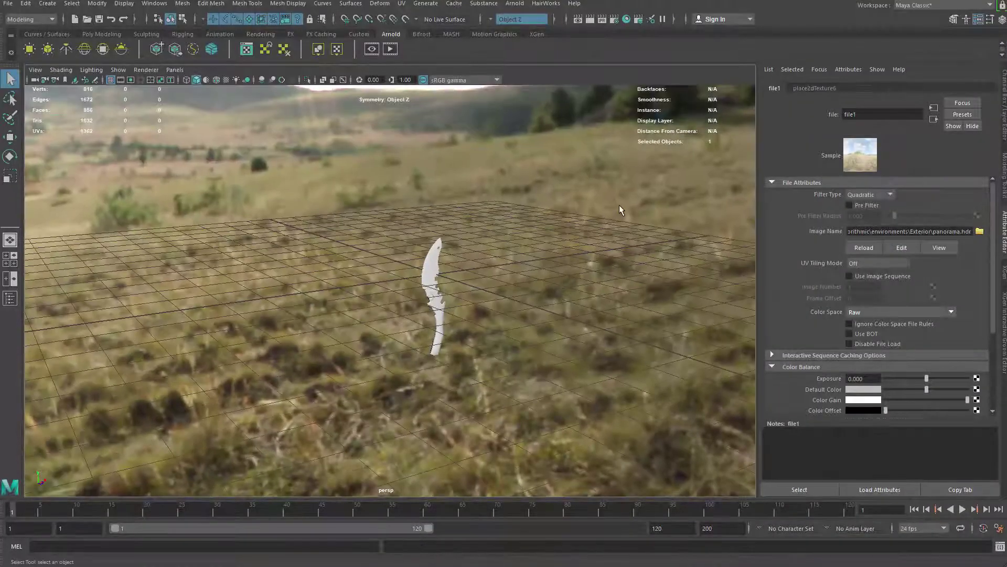
- Switch back to Maya and set the SkyDome light's Camera visibility to 0
left_click(659, 261)
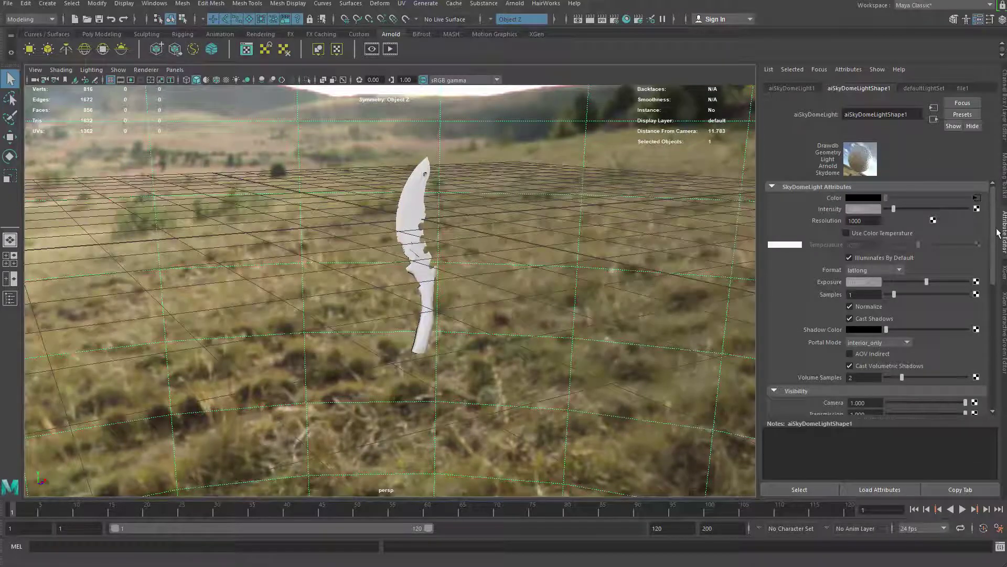
left_click_drag(993, 234, 993, 286)
left_click_drag(869, 283, 782, 293)
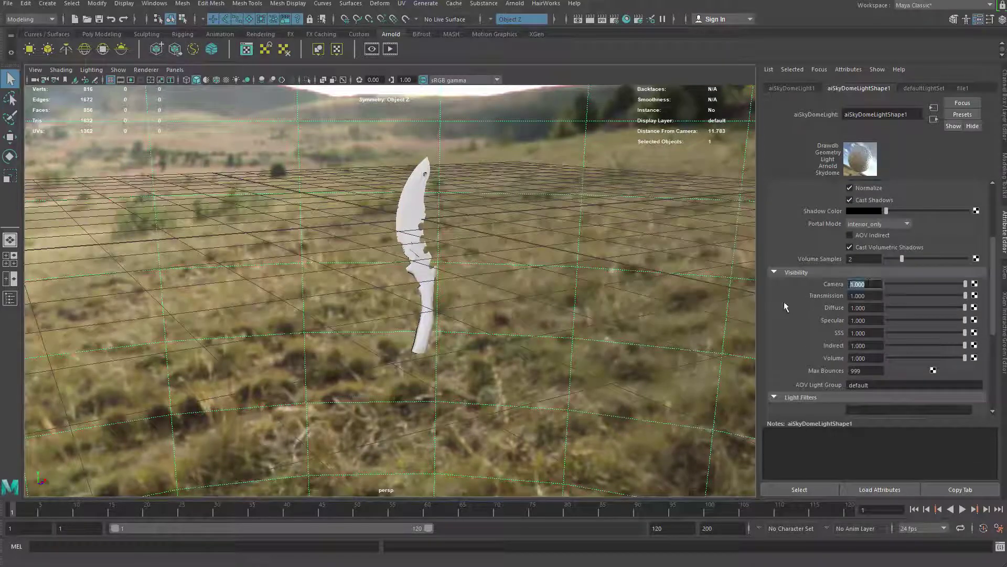
type("0")
key("Return")
- Render the textured sword in Arnold RenderView and orbit the perspective camera to the blade's brightly lit side
left_click_drag(587, 293, 520, 343, "alt")
left_click_drag(310, 293, 486, 281, "alt")
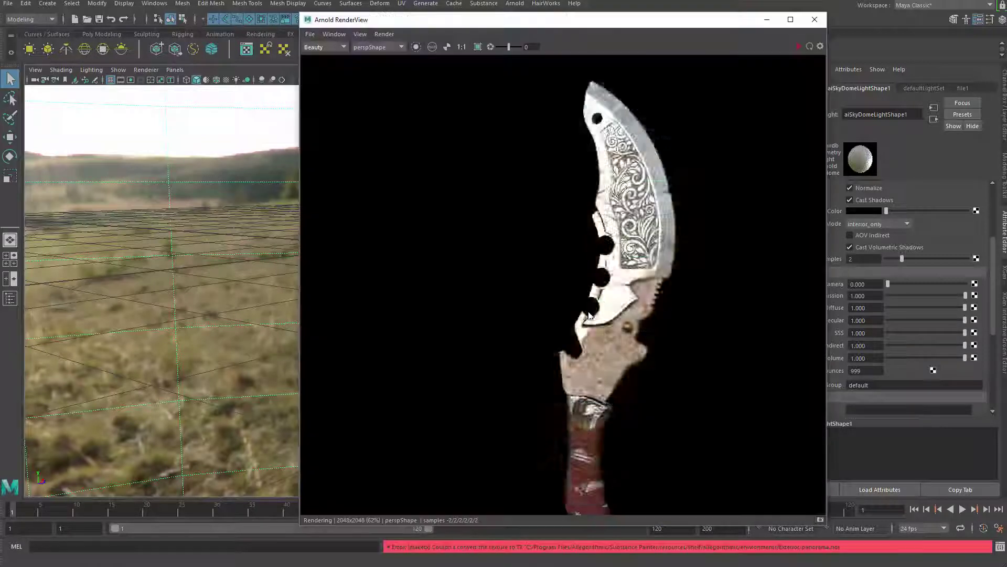
middle_click_drag(619, 275, 561, 271, "alt")
right_click_drag(603, 258, 640, 255, "alt")
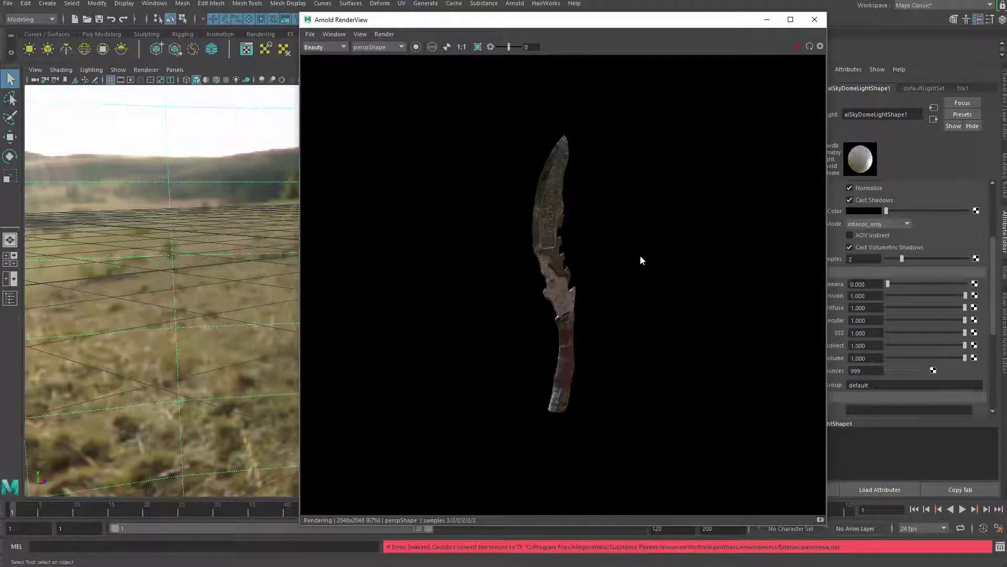
right_click_drag(577, 273, 634, 271, "alt")
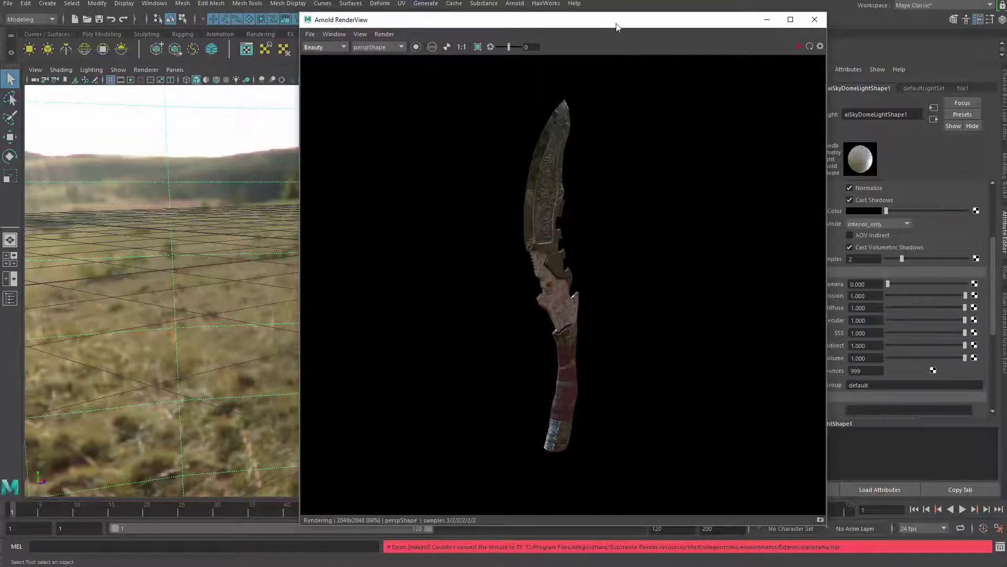
left_click_drag(616, 27, 865, 54)
left_click_drag(386, 236, 535, 223, "alt")
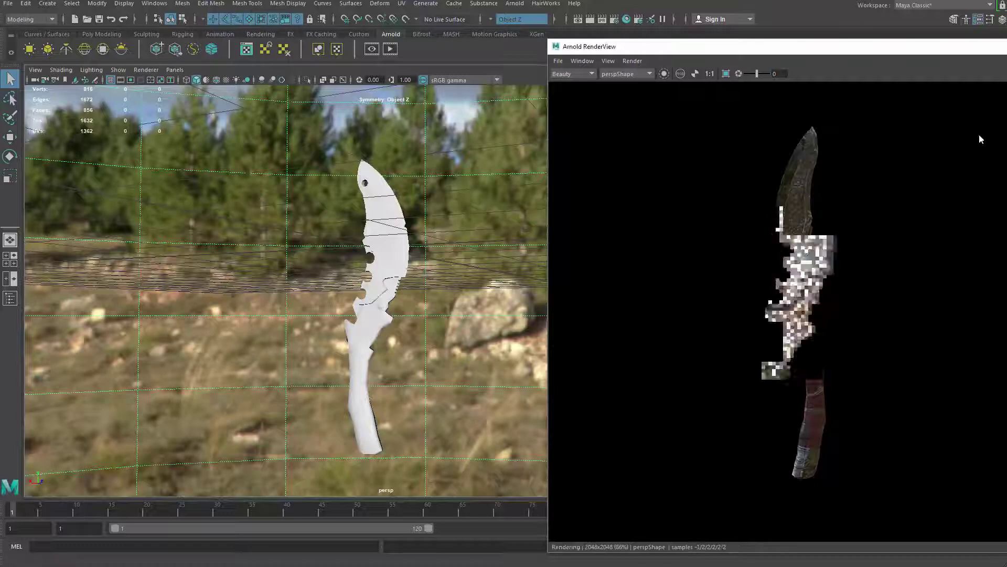
left_click_drag(849, 54, 713, 1)
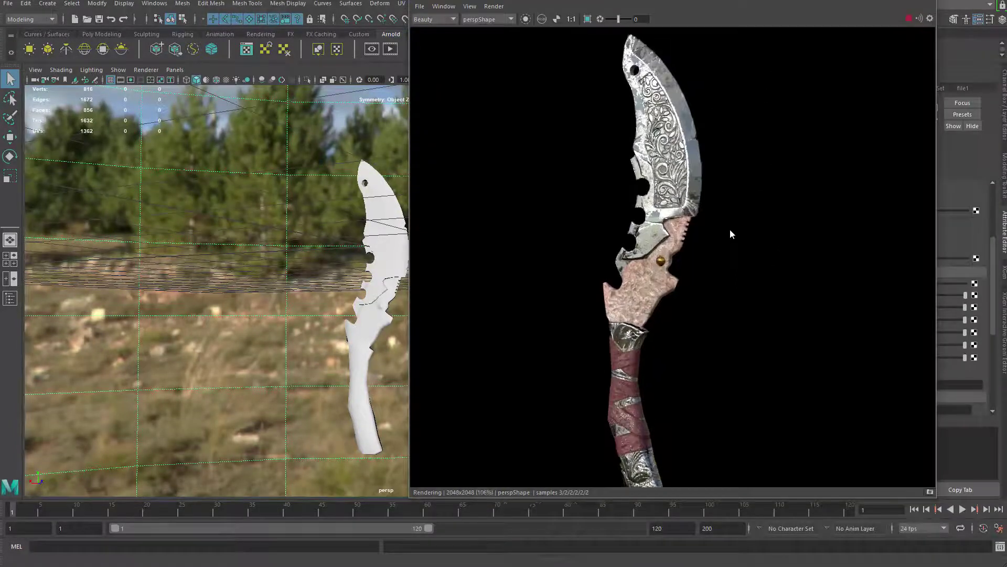
- Inspect the blade's engraved pattern and metal surface up close in the Arnold render
scroll(745, 241, "up", 2)
right_click_drag(835, 252, 870, 383, "alt")
right_click_drag(787, 217, 763, 239, "alt")
middle_click_drag(762, 240, 781, 300, "alt")
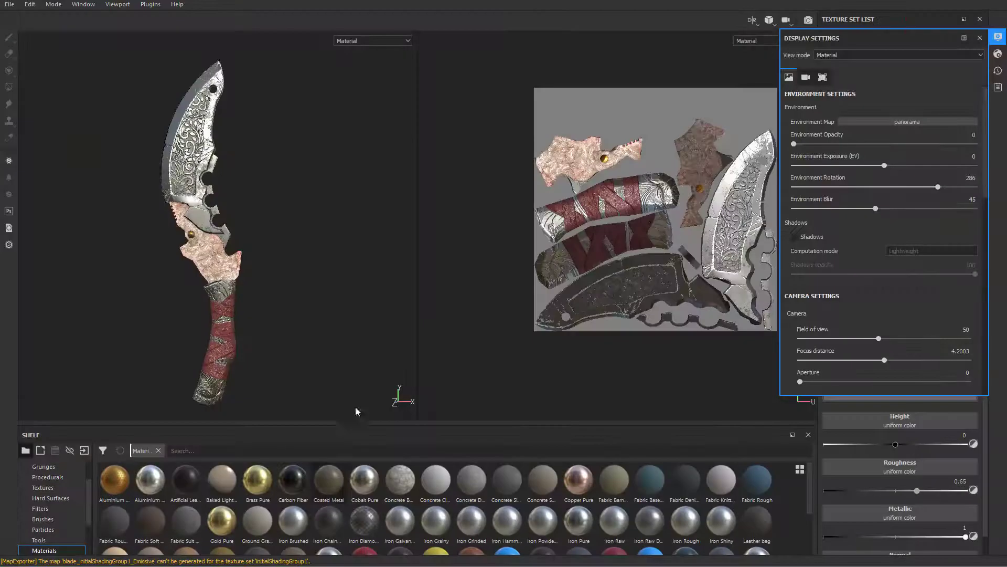
- Switch to Substance Painter and examine the blade's engraving and metal up close for comparison with the render
scroll(241, 240, "up", 4)
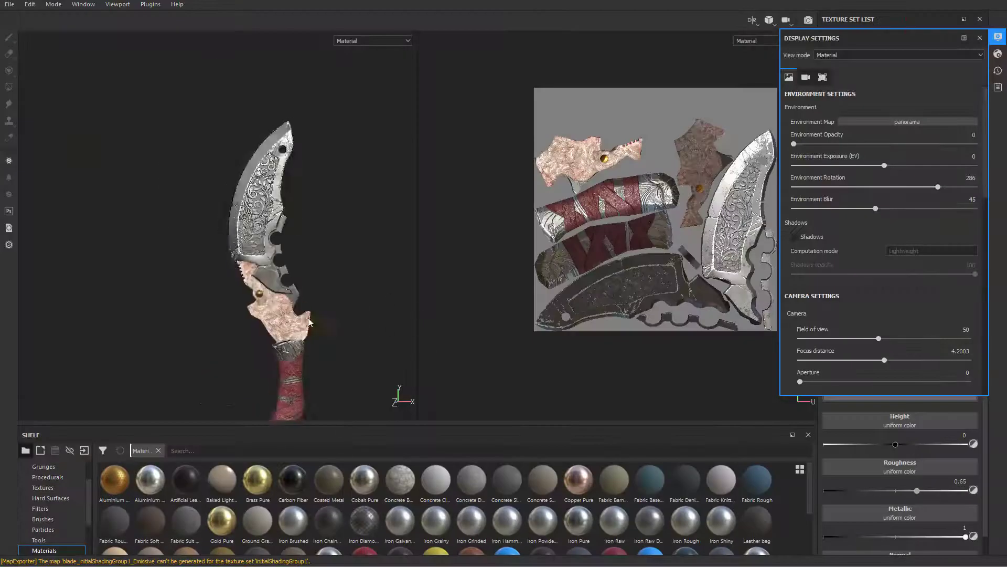
middle_click_drag(240, 240, 255, 284, "alt")
right_click_drag(255, 284, 298, 263, "alt")
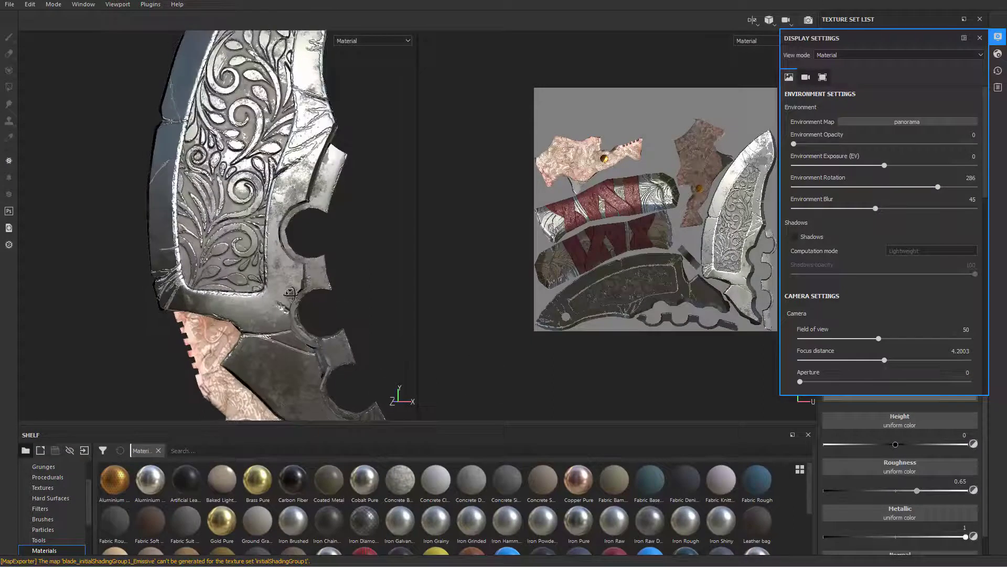
left_click_drag(298, 263, 289, 239, "alt")
middle_click_drag(289, 240, 297, 303, "alt")
mouse_move(296, 303)
right_mouse_down("shift")
mouse_move(304, 304)
mouse_move(293, 304)
right_mouse_up("shift")
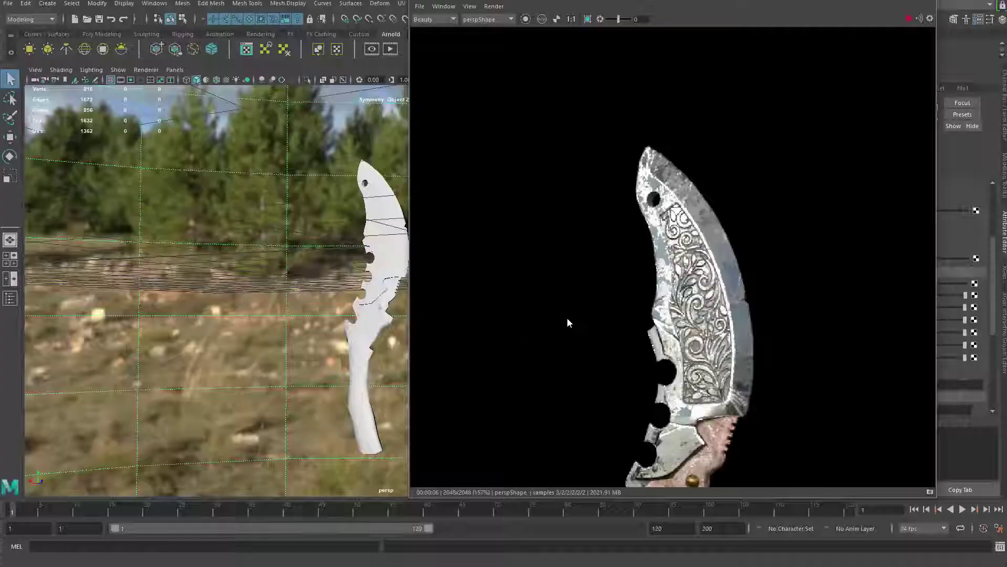
- Switch back to Maya and examine the finished Arnold render from the blade down to the whole sword
middle_click_drag(660, 285, 621, 209)
scroll(776, 301, "up", 1)
scroll(472, 252, "down", 3)
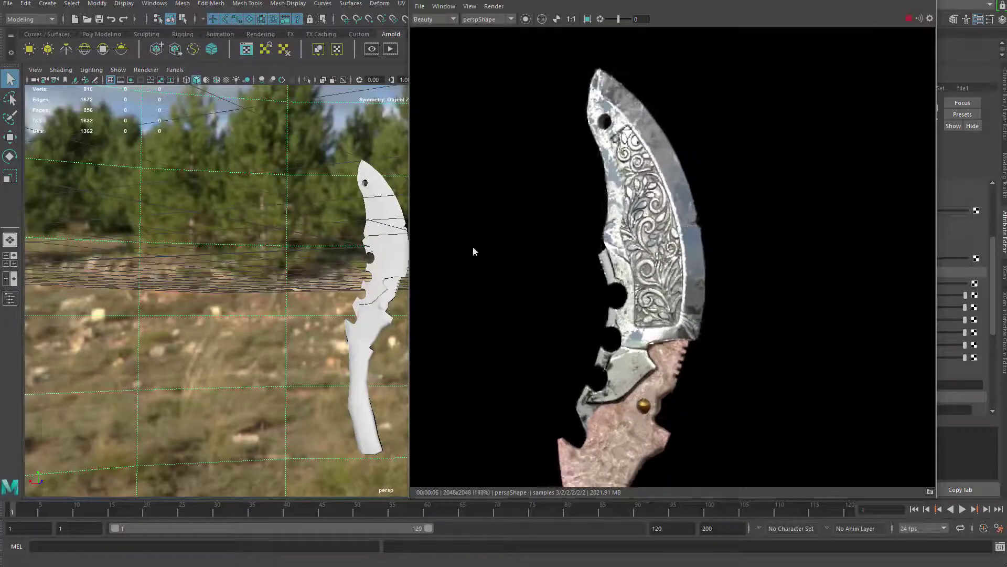
middle_click_drag(587, 372, 641, 303)
scroll(596, 242, "down", 4)
middle_click_drag(569, 323, 548, 209)
scroll(552, 220, "down", 1)
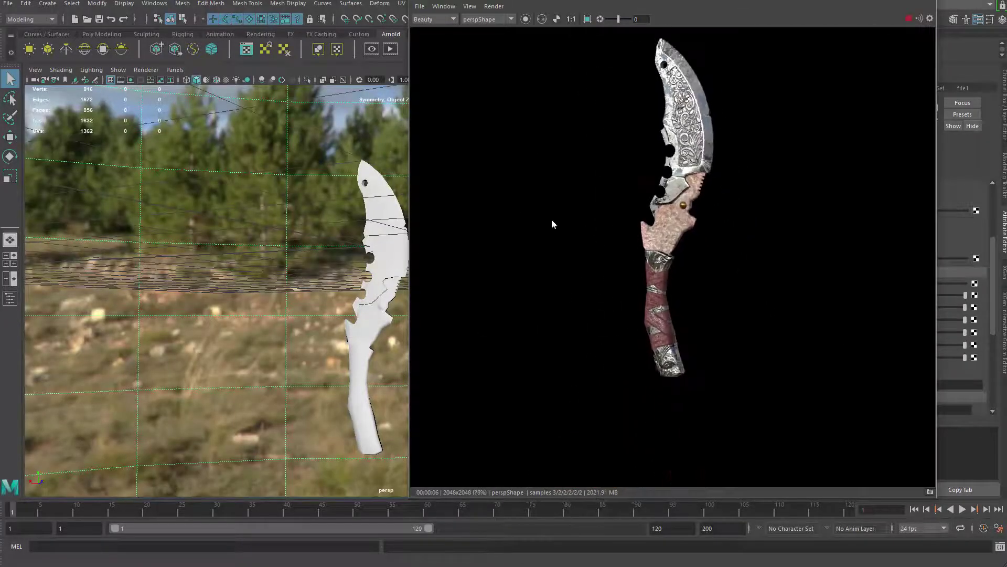
- Examine the blade, bone guard and wrapped handle up close in the Arnold render
scroll(632, 278, "up", 1)
middle_click_drag(638, 231, 645, 204)
scroll(715, 348, "up", 1)
right_click_drag(645, 204, 829, 410, "alt")
middle_click_drag(646, 251, 645, 263, "alt")
middle_click_drag(654, 199, 701, 310, "alt")
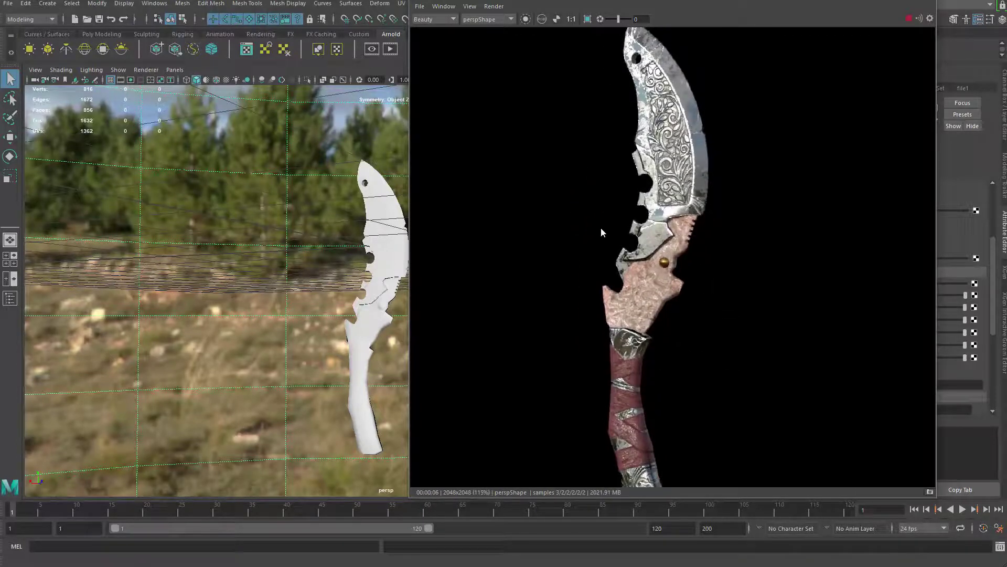
scroll(608, 220, "down", 3)
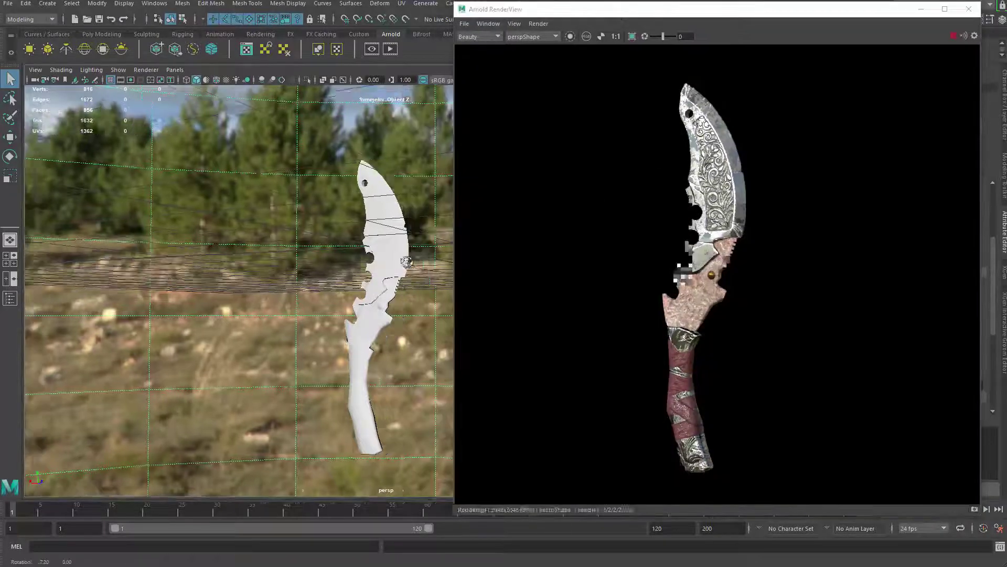
- Orbit the perspective camera slightly, activate the Rotate tool for the SkyDome light and inspect the refreshed render of the sword
left_click_drag(407, 262, 322, 359, "alt")
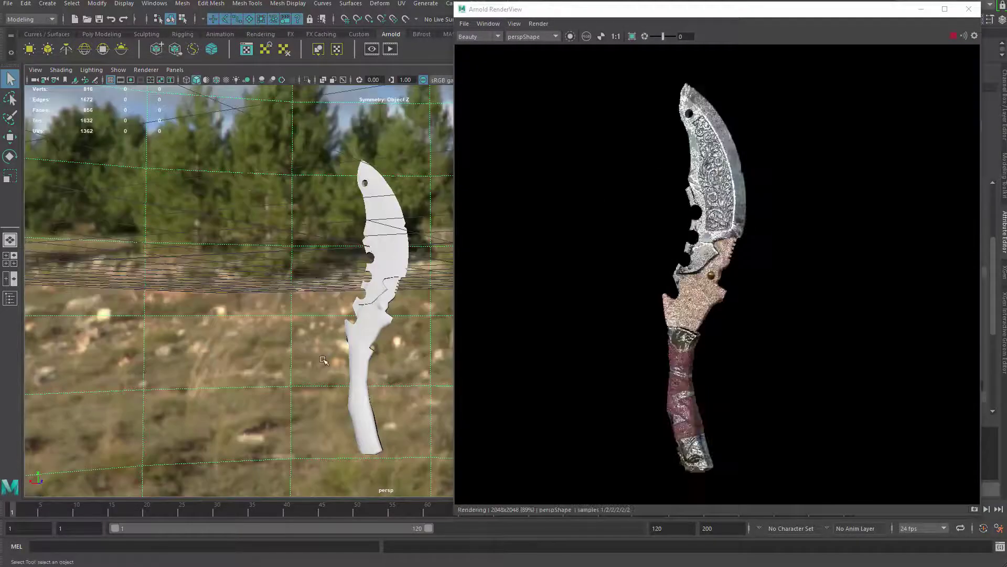
key("e")
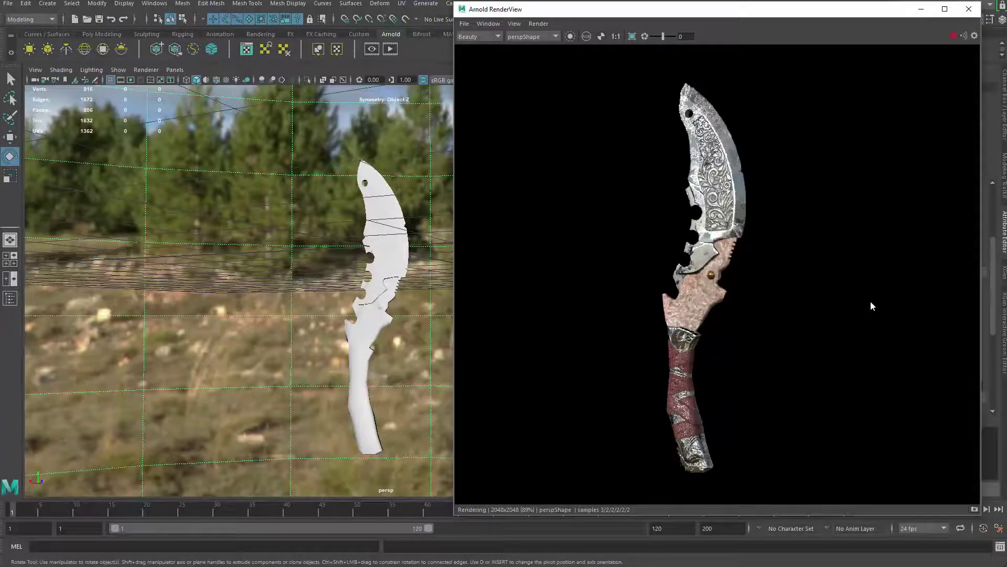
scroll(734, 223, "up", 1)
middle_click_drag(698, 222, 693, 256)
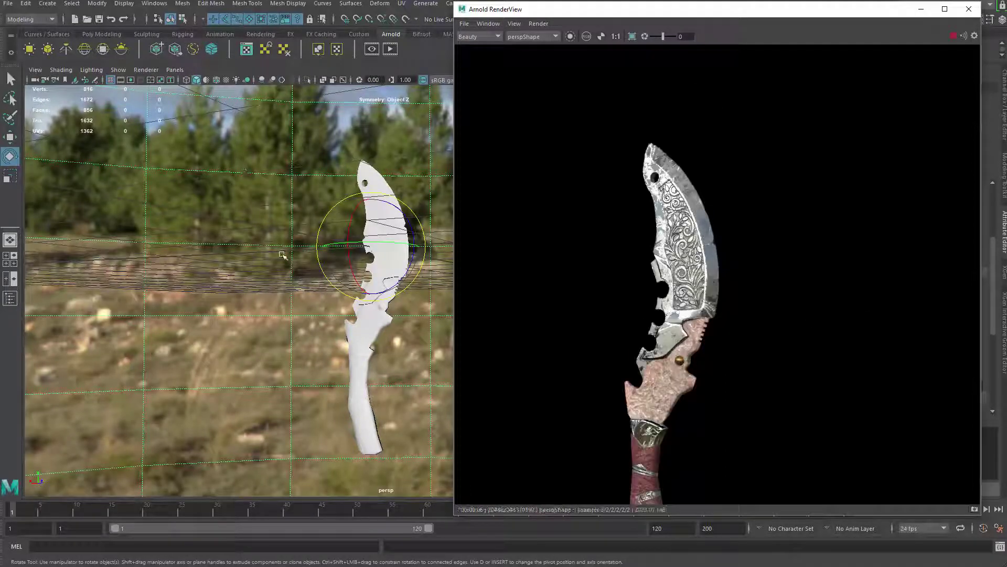
scroll(663, 257, "up", 1)
middle_click_drag(663, 257, 686, 231)
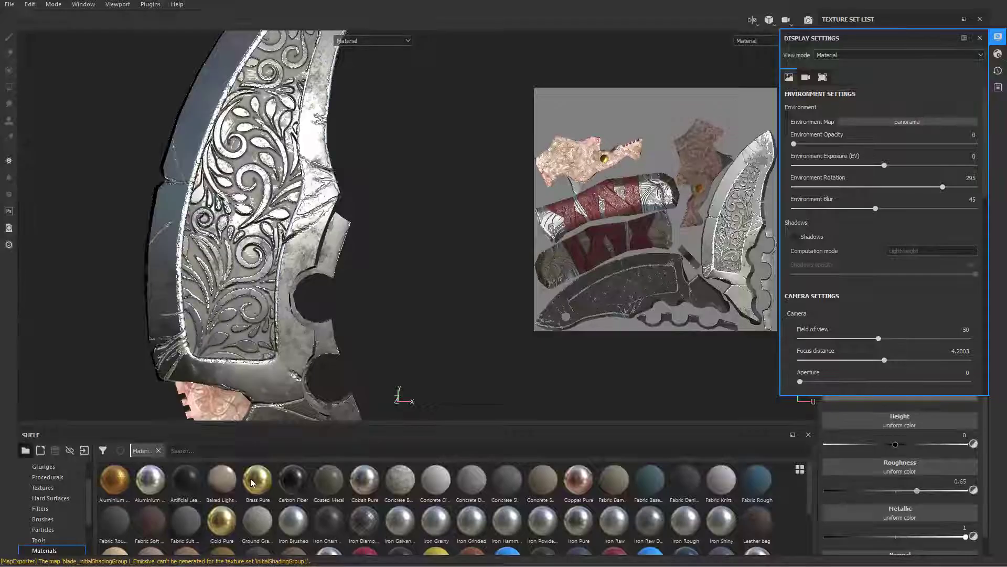
- Switch to Substance Painter and set the environment blur to 0, opacity to 100 and rotation to about 302
left_click_drag(215, 295, 316, 321, "alt")
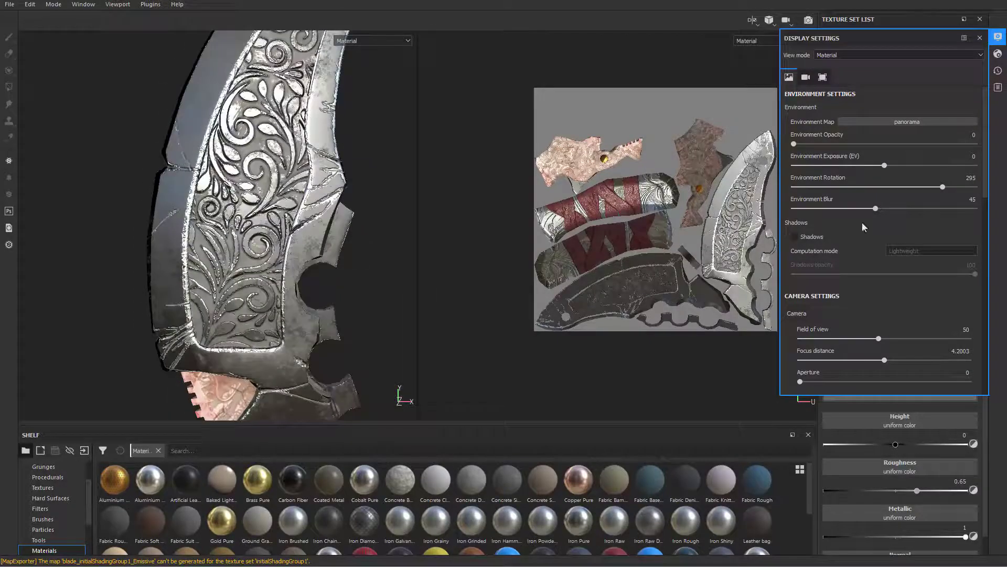
left_click_drag(868, 206, 885, 214)
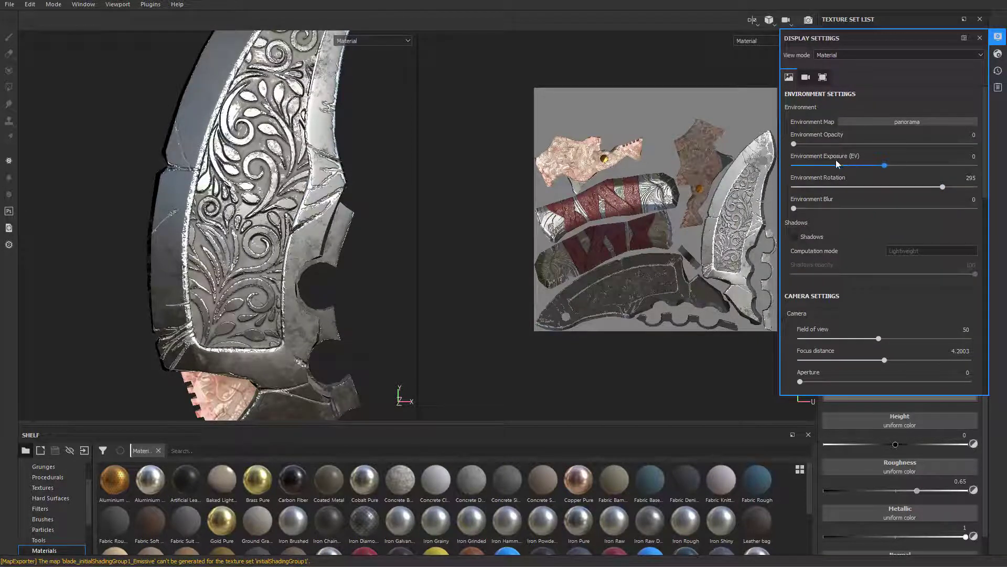
left_click_drag(795, 145, 974, 143)
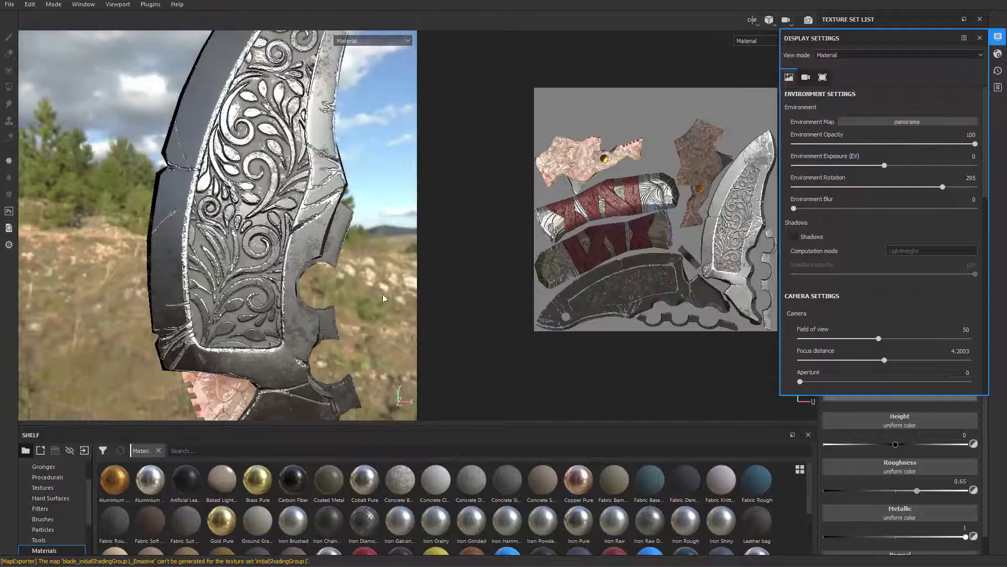
right_click_drag(310, 291, 343, 249, "shift")
left_click(980, 38)
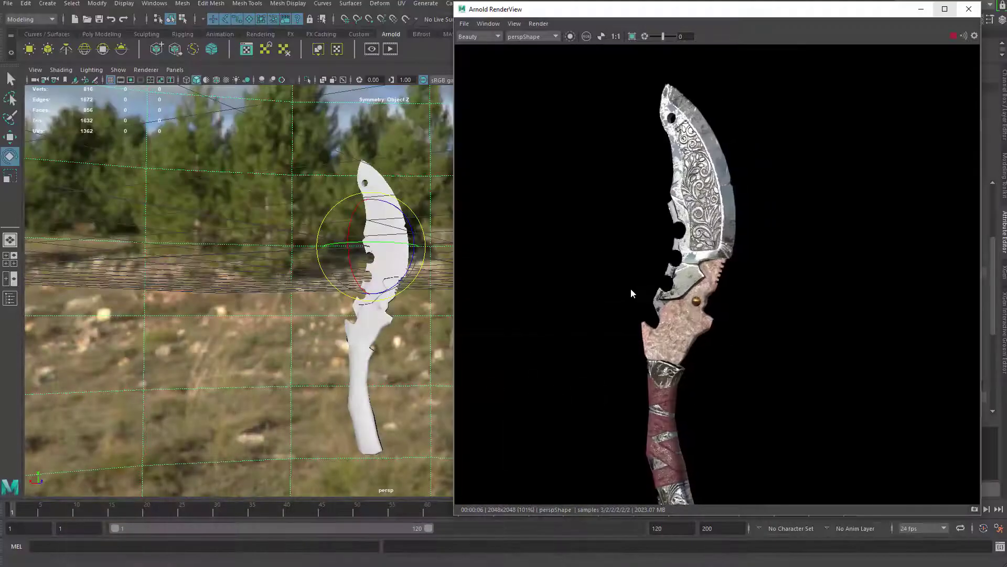
- Switch back to Maya and bring the perspective camera closer to the blade for a larger Arnold render
scroll(630, 288, "up", 8)
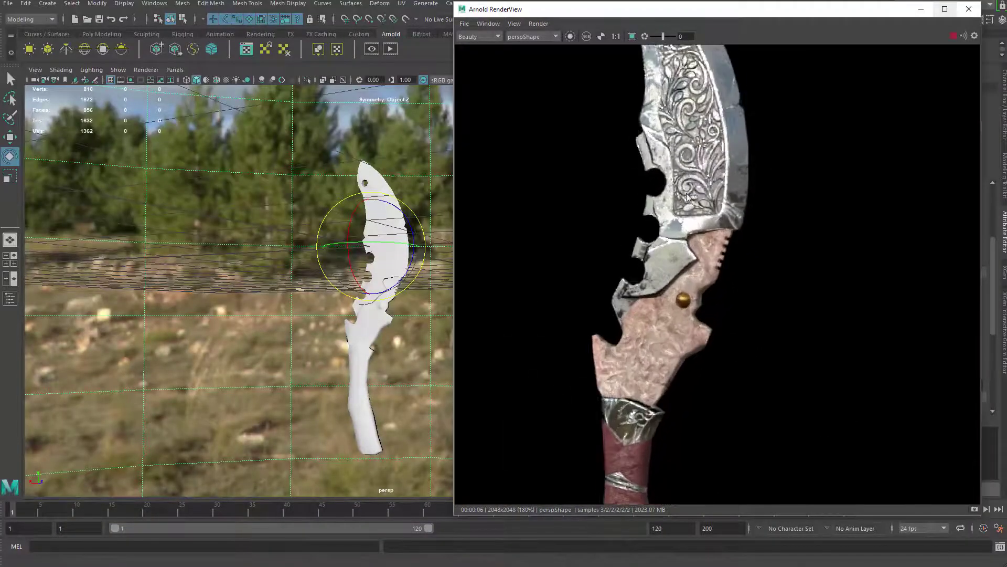
left_click_drag(336, 314, 344, 278, "alt")
right_click_drag(343, 278, 441, 317, "alt")
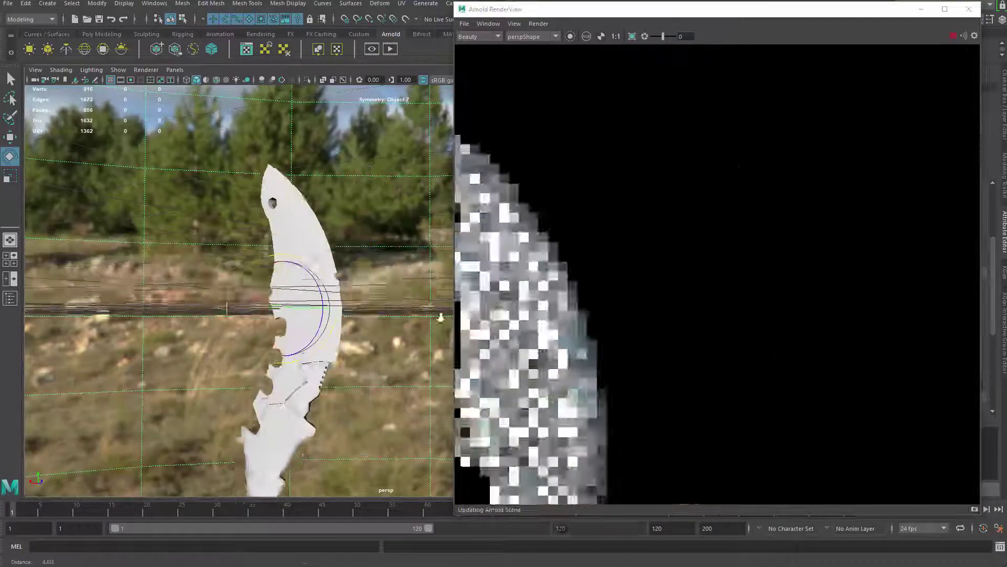
middle_click_drag(327, 347, 310, 325, "alt")
middle_click_drag(578, 278, 827, 277)
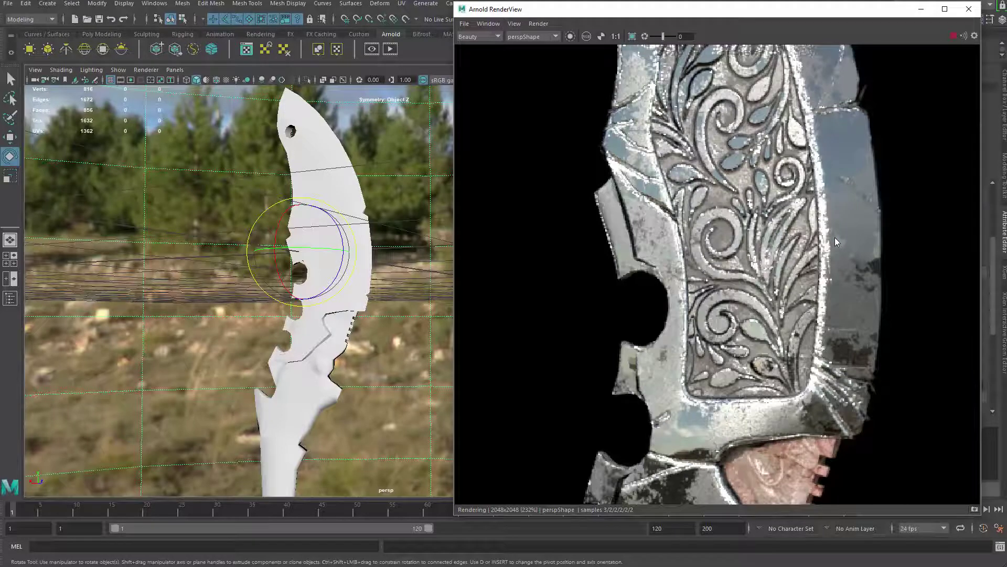
- Examine the close-up Arnold render from the engraved blade and its sky reflections down to the handle
middle_click_drag(827, 211, 749, 419, "alt")
scroll(550, 175, "down", 7)
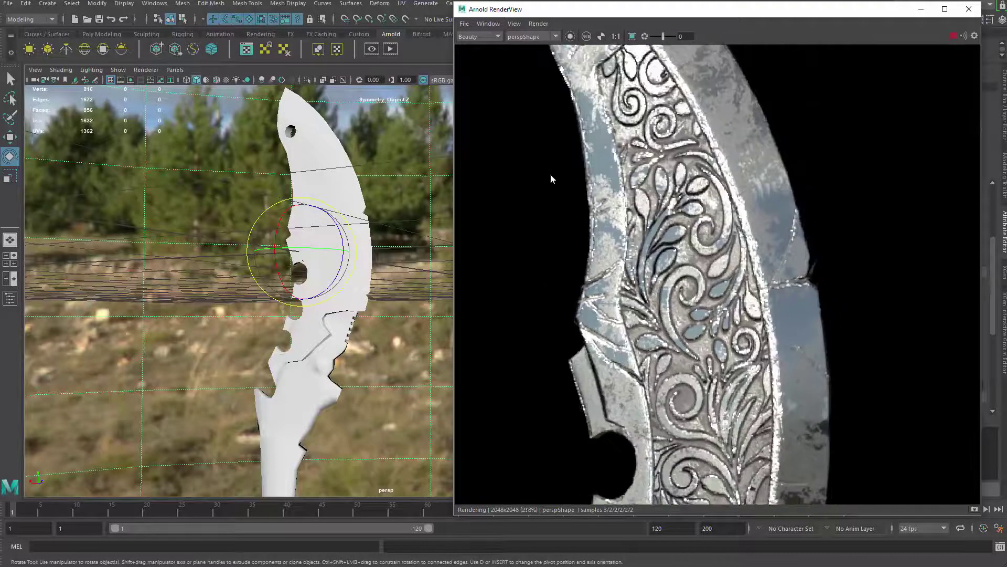
scroll(515, 256, "down", 1)
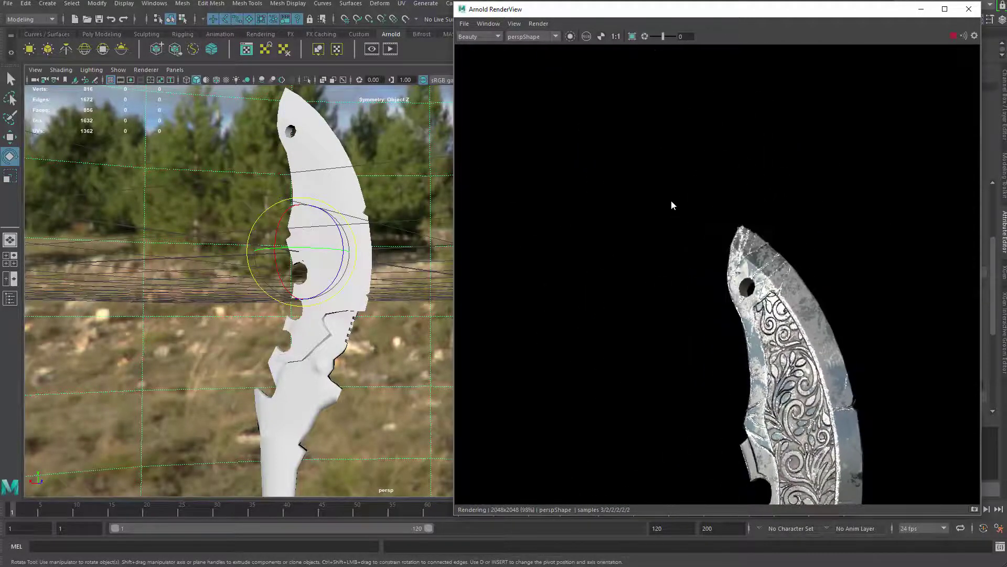
middle_click_drag(717, 414, 663, 189, "alt")
scroll(630, 348, "down", 1)
scroll(629, 348, "down", 1)
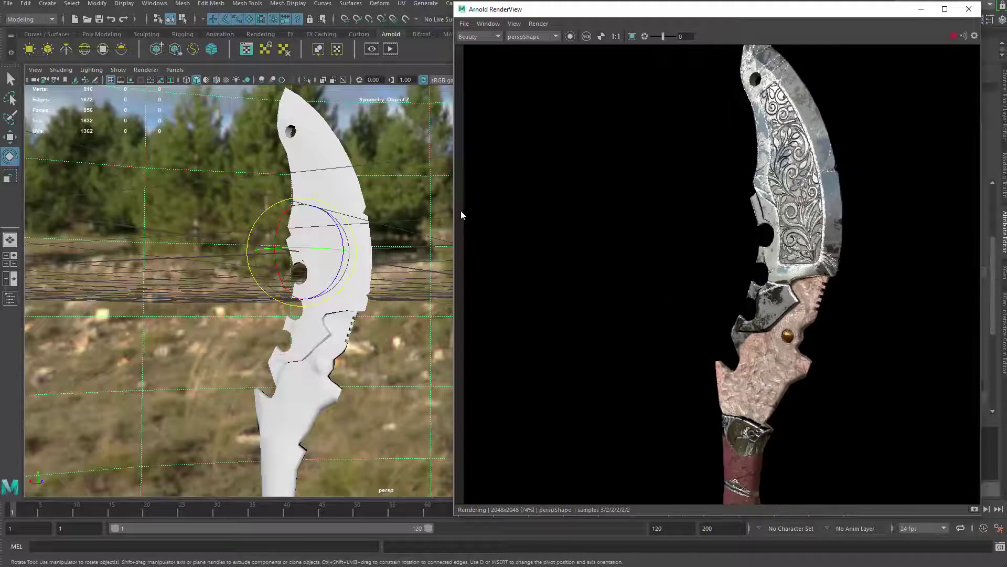
scroll(472, 223, "down", 3)
mouse_move(687, 312)
middle_mouse_down("alt")
mouse_move(678, 253)
mouse_move(617, 289)
middle_mouse_up("alt")
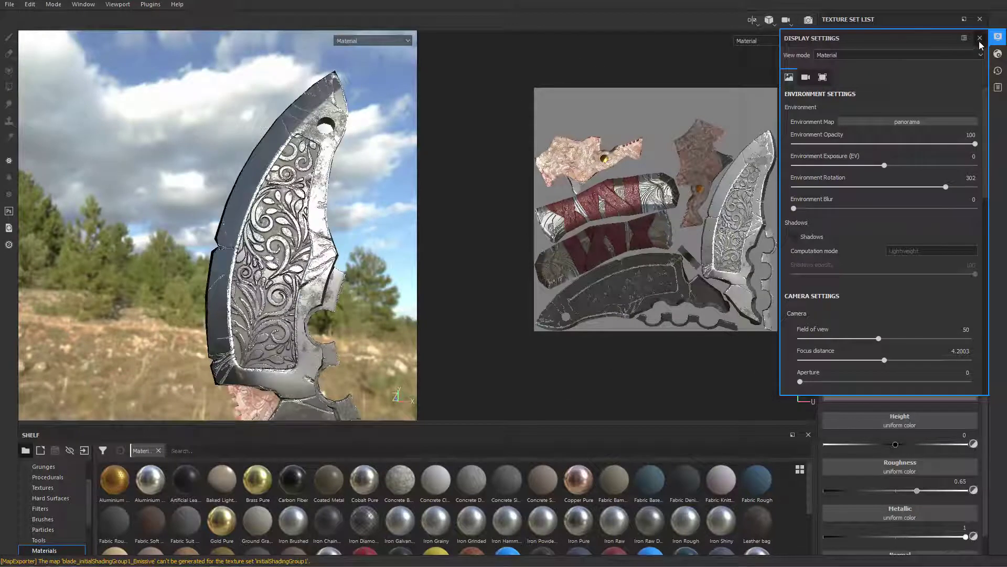
- Switch to Substance Painter, close the display settings and show only the 3D view
left_click(979, 38)
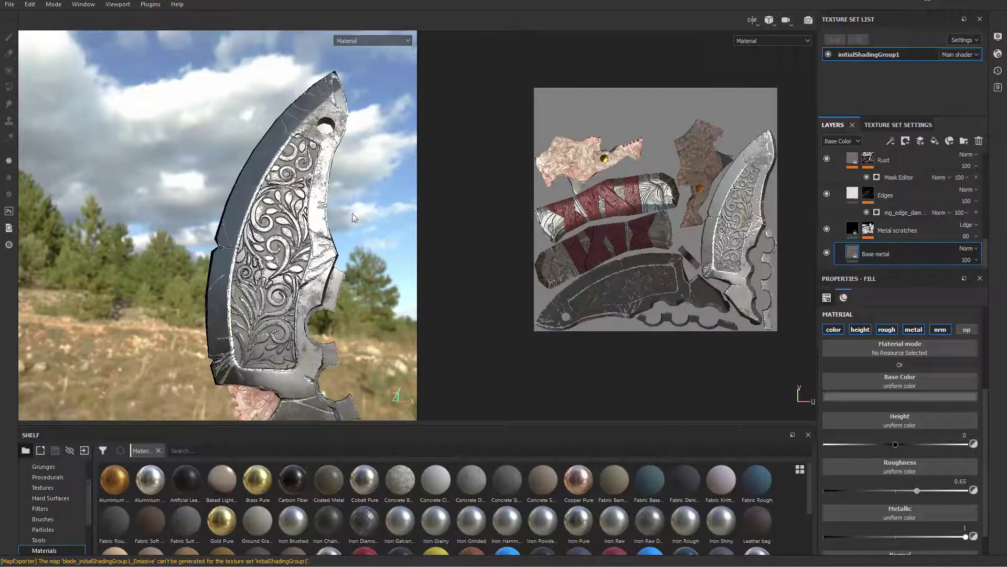
middle_click_drag(346, 179, 428, 205, "alt")
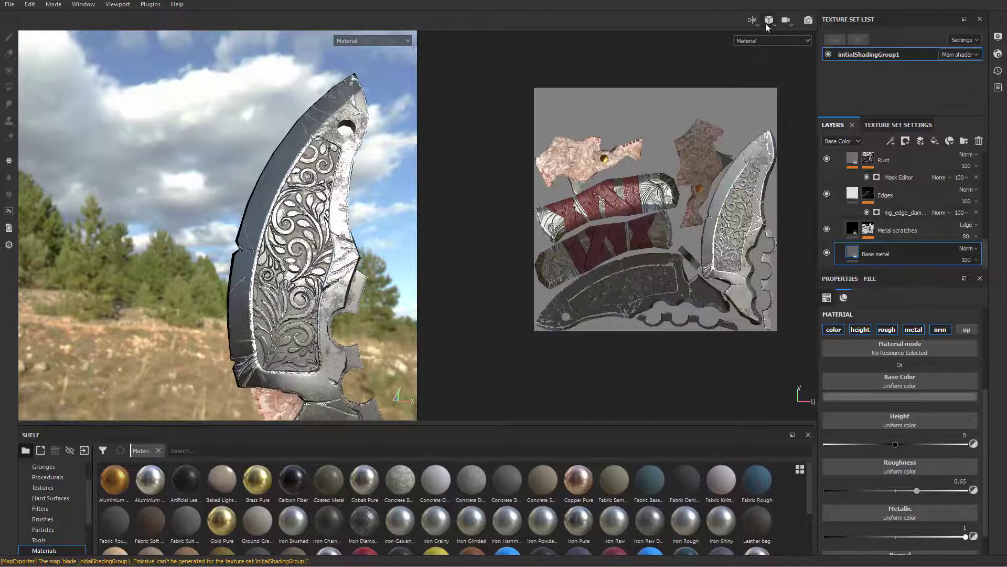
middle_click_drag(340, 202, 333, 186, "alt")
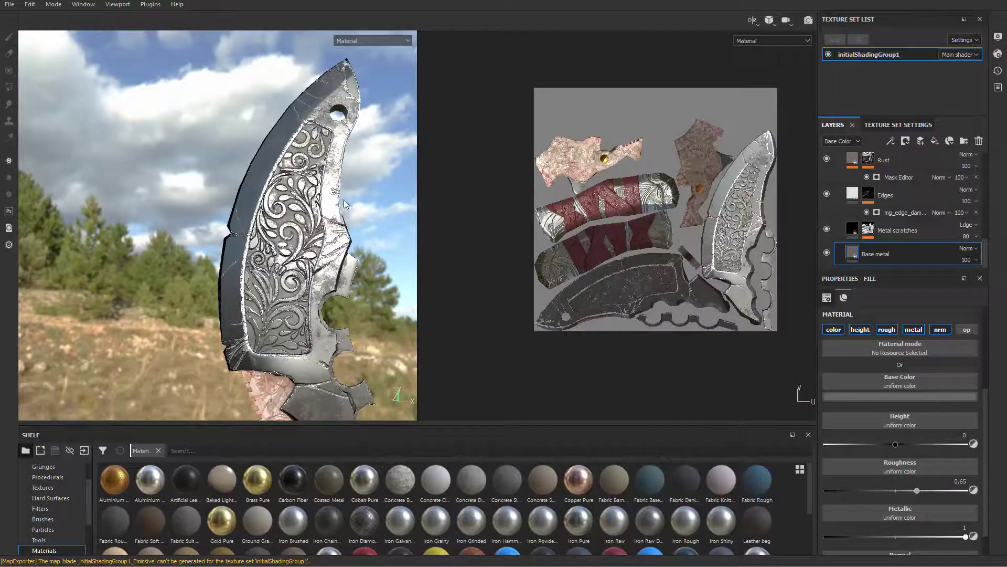
left_click(326, 195)
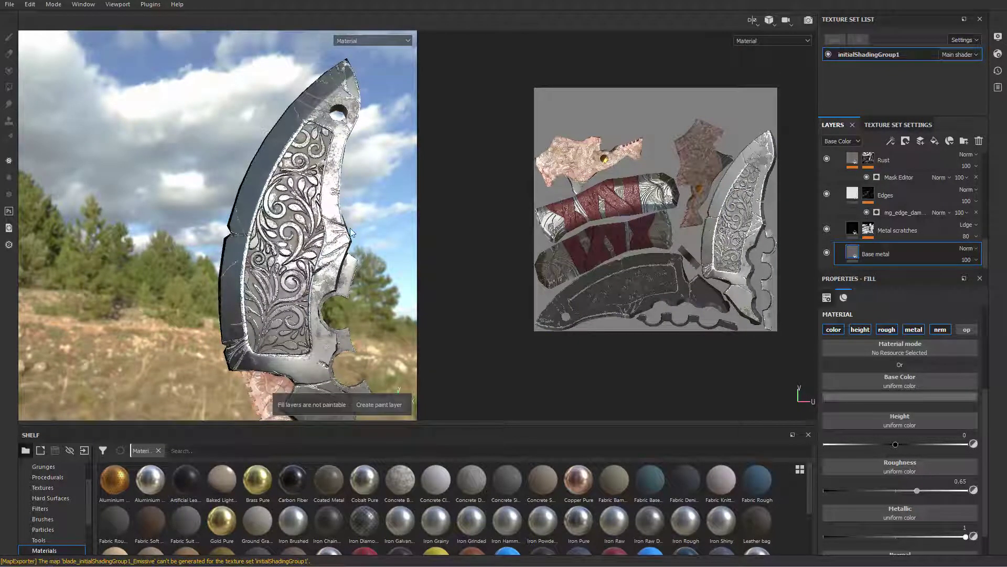
key("F2")
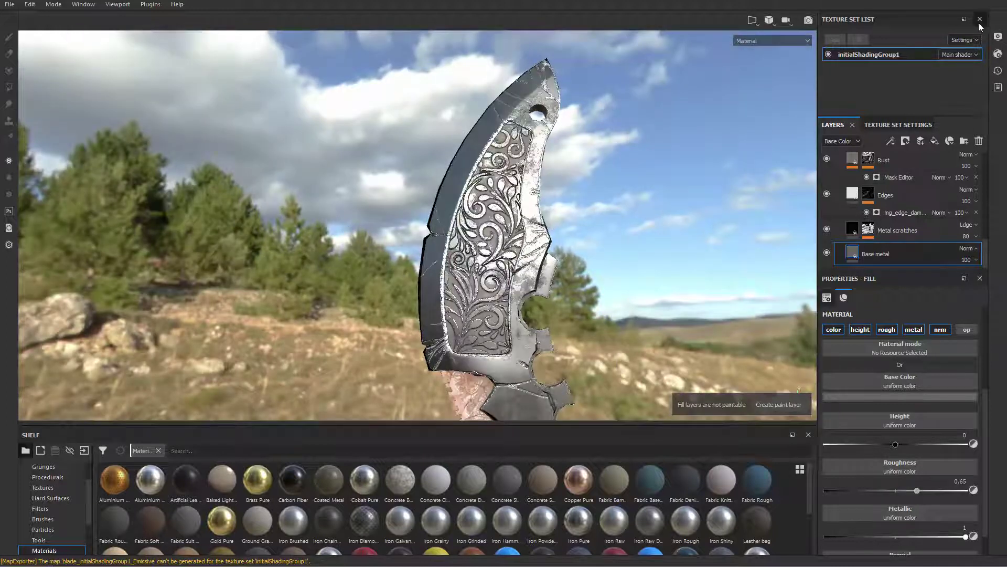
- Close the texture set, layer, properties and shelf panels so the 3D view fills the window
left_click(980, 20)
left_click(854, 19)
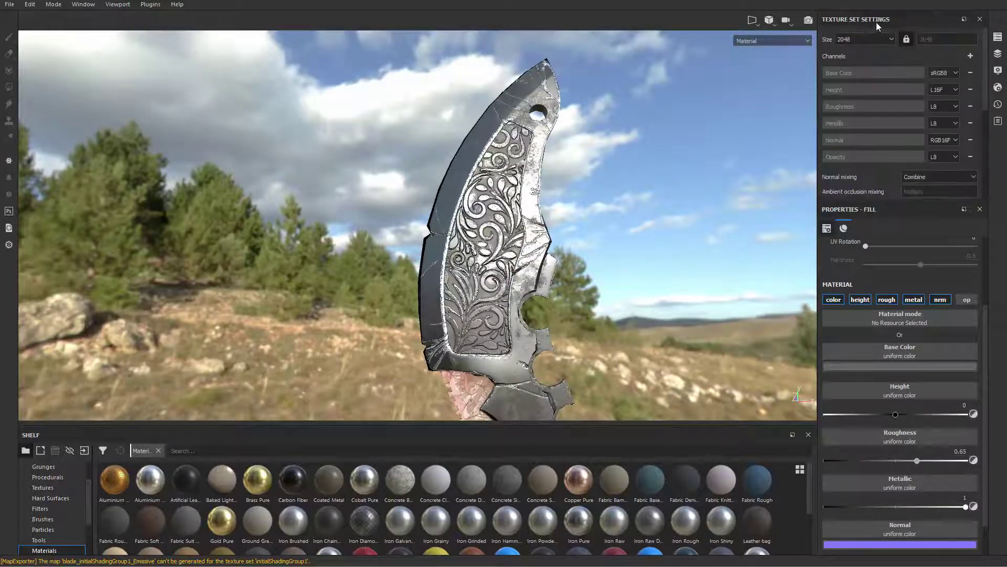
left_click(979, 20)
left_click(979, 19)
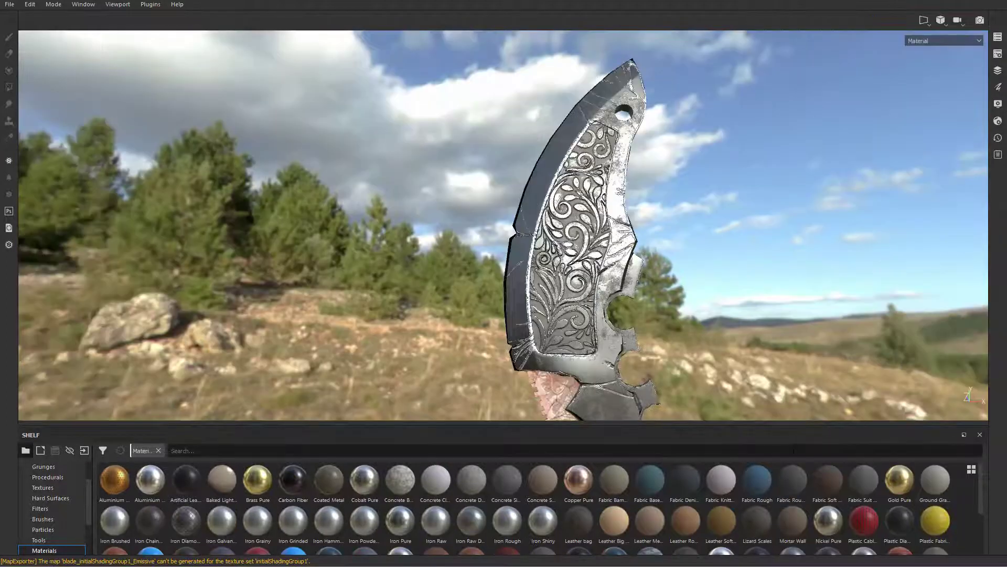
left_click(979, 434)
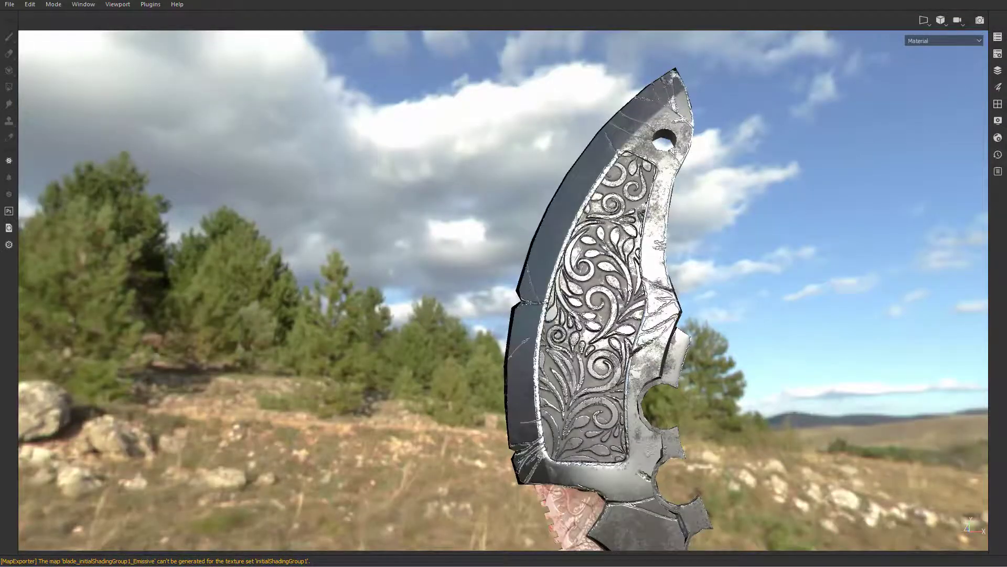
- Frame the whole sword in the 3D view and narrow the Substance Painter window to sit beside the Arnold render
middle_click_drag(629, 288, 633, 210, "alt")
right_click_drag(537, 140, 349, 225, "alt")
middle_click_drag(514, 283, 482, 232, "alt")
right_click_drag(482, 231, 497, 195, "alt")
left_click_drag(572, 267, 585, 285, "alt")
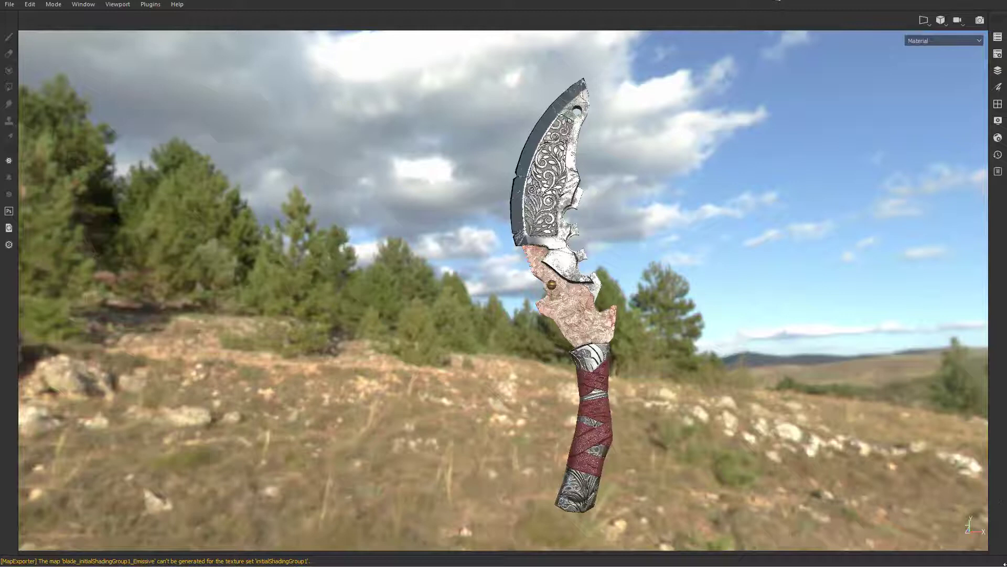
left_click_drag(1005, 532, 461, 406)
mouse_move(410, 383)
left_mouse_down("alt")
mouse_move(306, 381)
mouse_move(288, 367)
mouse_move(467, 354)
mouse_move(578, 359)
mouse_move(292, 360)
left_mouse_up("alt")
middle_click_drag(292, 360, 243, 363, "alt")
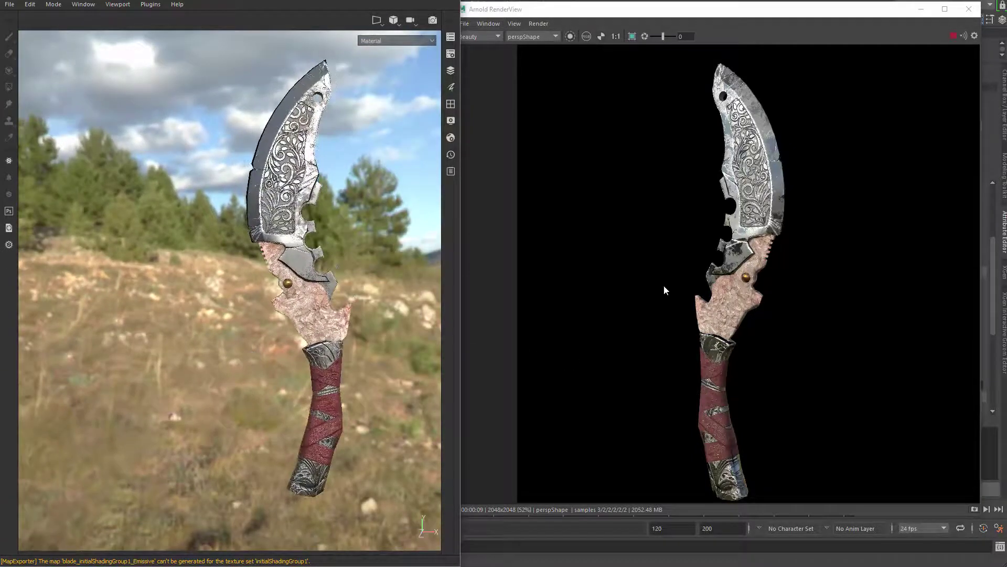
- Return to Maya, move Arnold RenderView off the viewport and rotate the SkyDome light around its vertical axis
left_click_drag(588, 15, 968, 33)
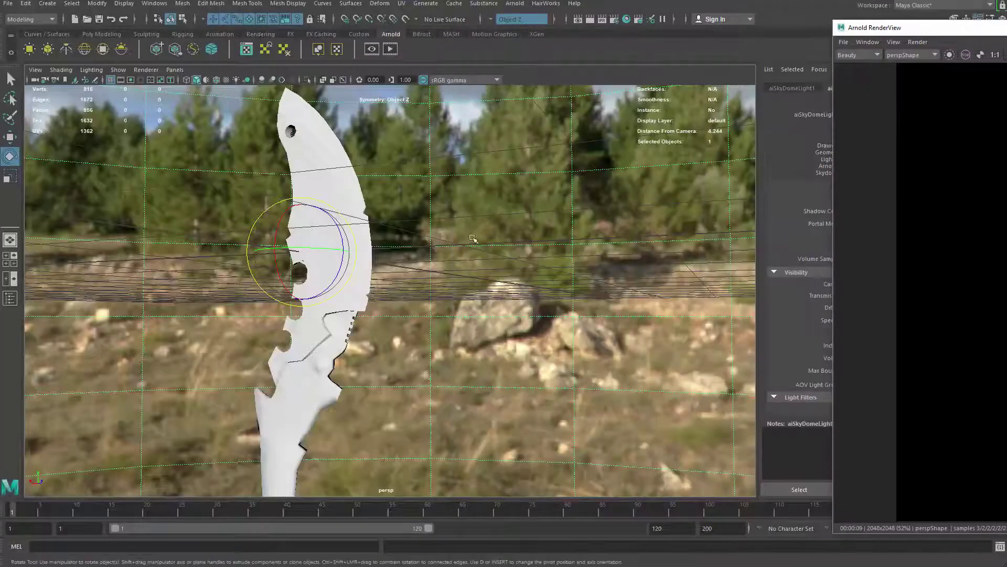
left_click_drag(322, 249, 152, 254)
left_click_drag(313, 251, 313, 252)
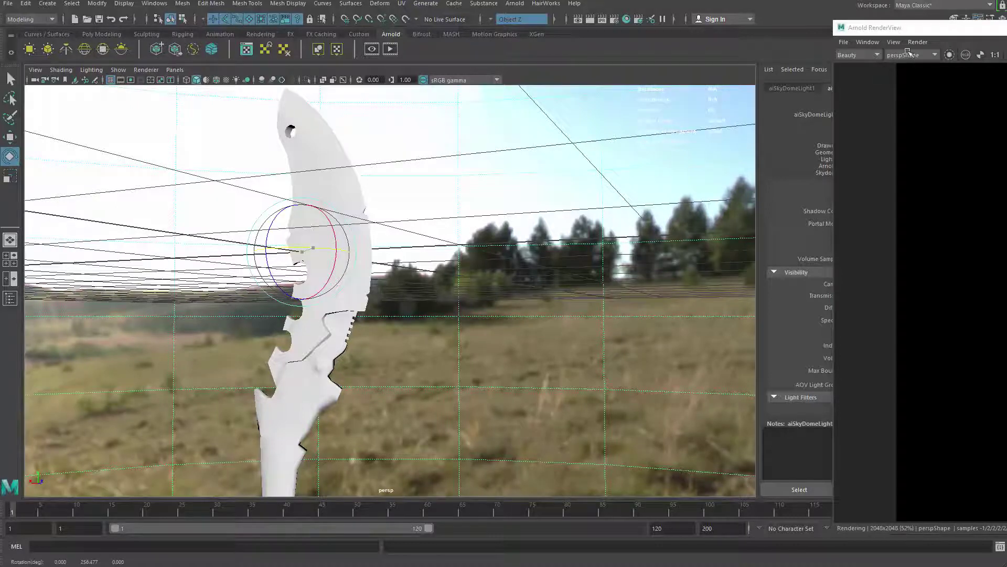
left_click_drag(915, 34, 784, 37)
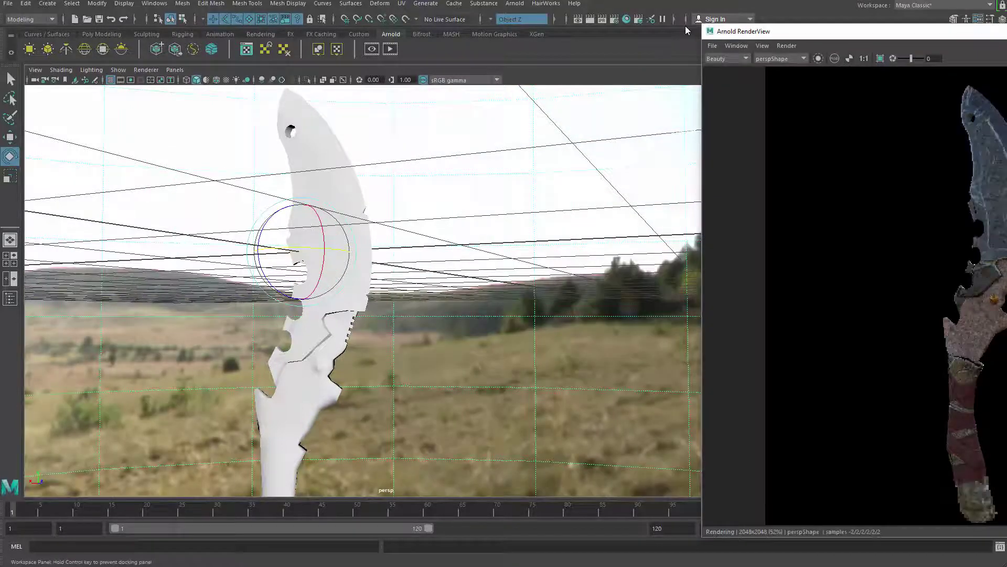
left_click_drag(782, 127, 783, 127)
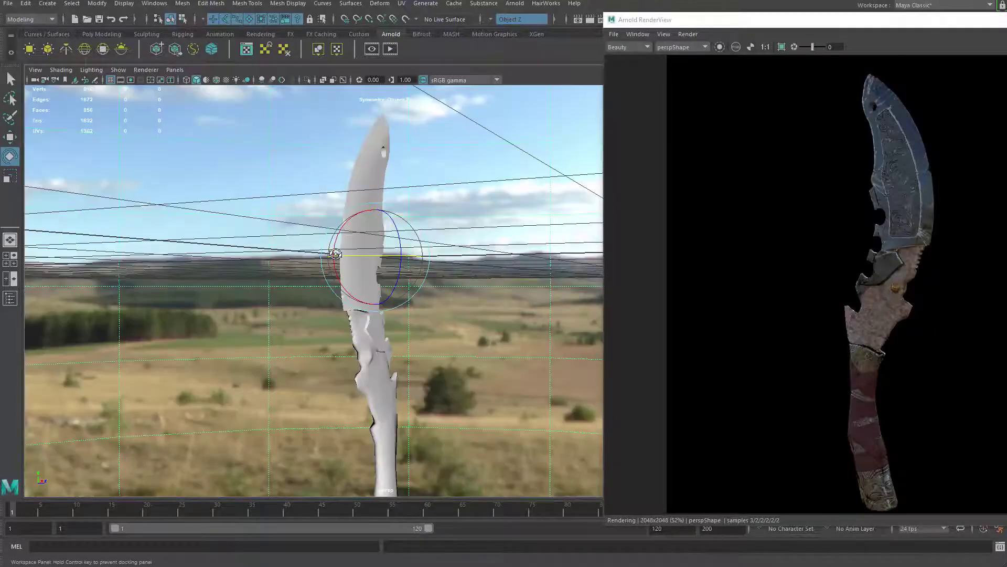
- Orbit and zoom the perspective camera to the sword's opposite side, and reposition Arnold RenderView to show its whole render
left_click_drag(335, 254, 331, 256, "alt")
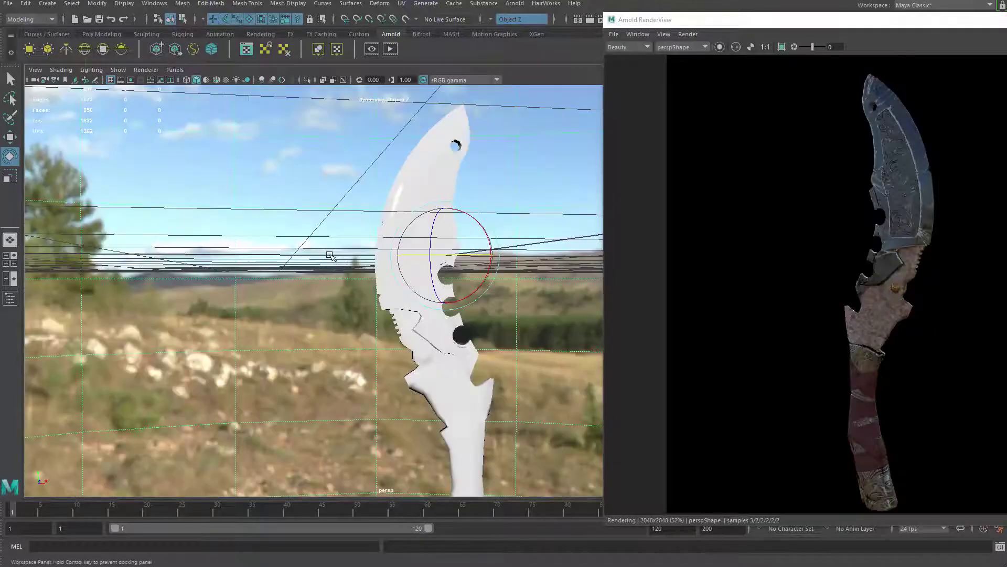
left_click_drag(459, 314, 468, 320, "alt")
key("q")
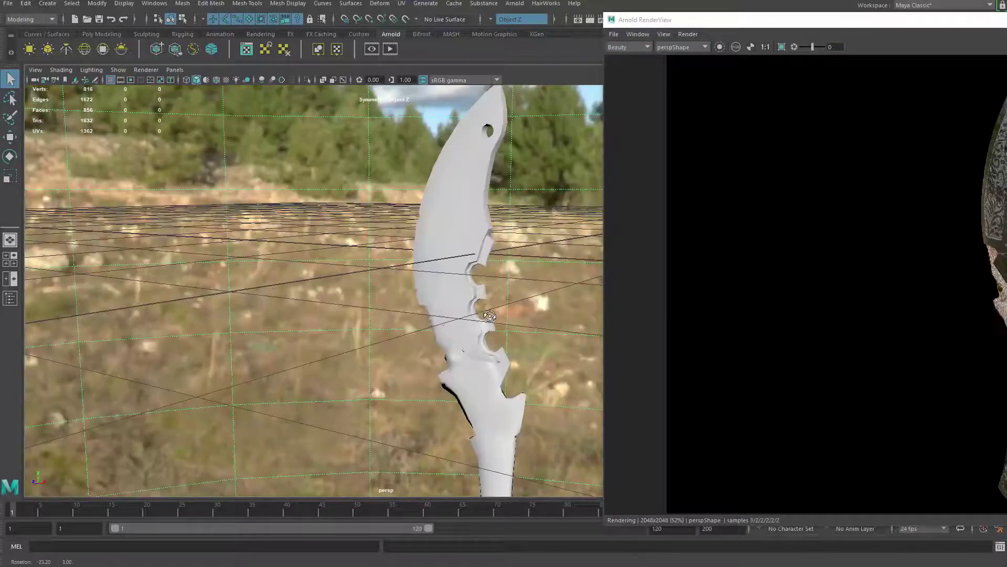
mouse_move(485, 315)
left_mouse_down("alt")
mouse_move(465, 294)
mouse_move(459, 315)
mouse_move(500, 321)
left_mouse_up("alt")
middle_click_drag(500, 321, 472, 288, "alt")
right_click_drag(573, 295, 698, 267, "alt")
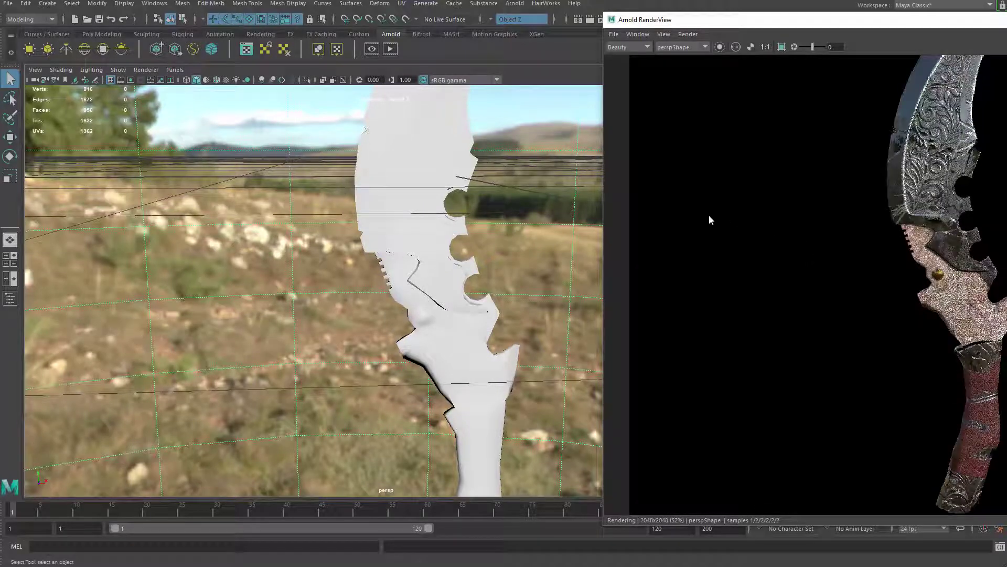
left_click_drag(830, 19, 704, 14)
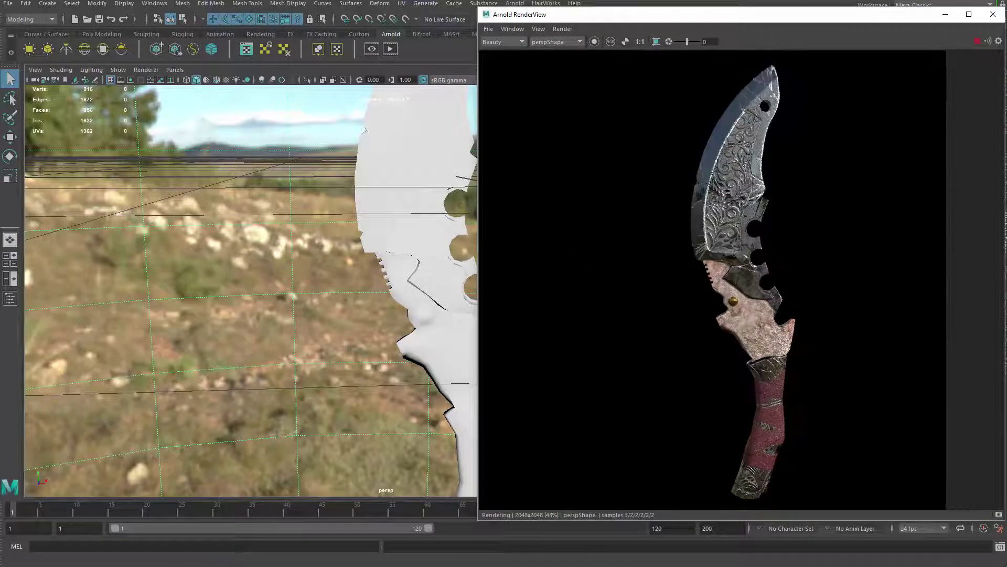
- Switch to Substance Painter, orbit the sword to the rendered side and set the panorama's environment rotation to about 330 to match Arnold's lighting
key("alt+Tab")
left_click_drag(308, 347, 330, 342, "alt")
right_click_drag(329, 342, 348, 342, "shift")
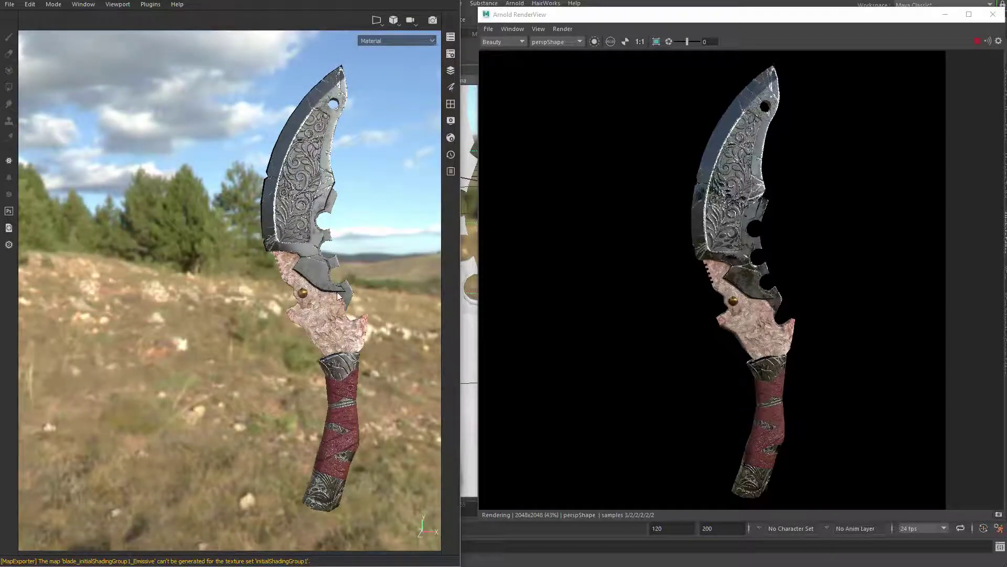
right_click_drag(337, 297, 341, 313, "shift")
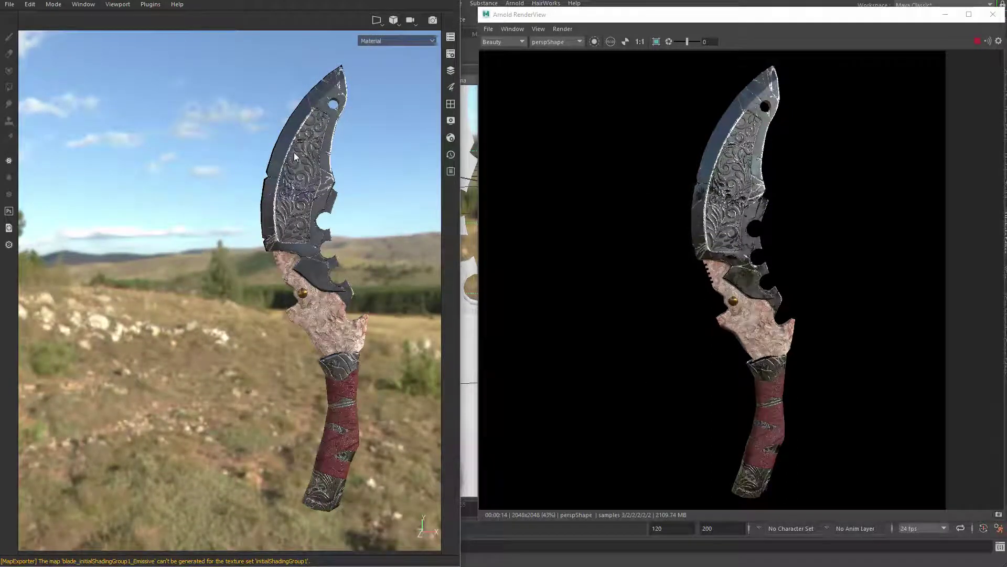
right_click_drag(336, 290, 321, 310, "shift")
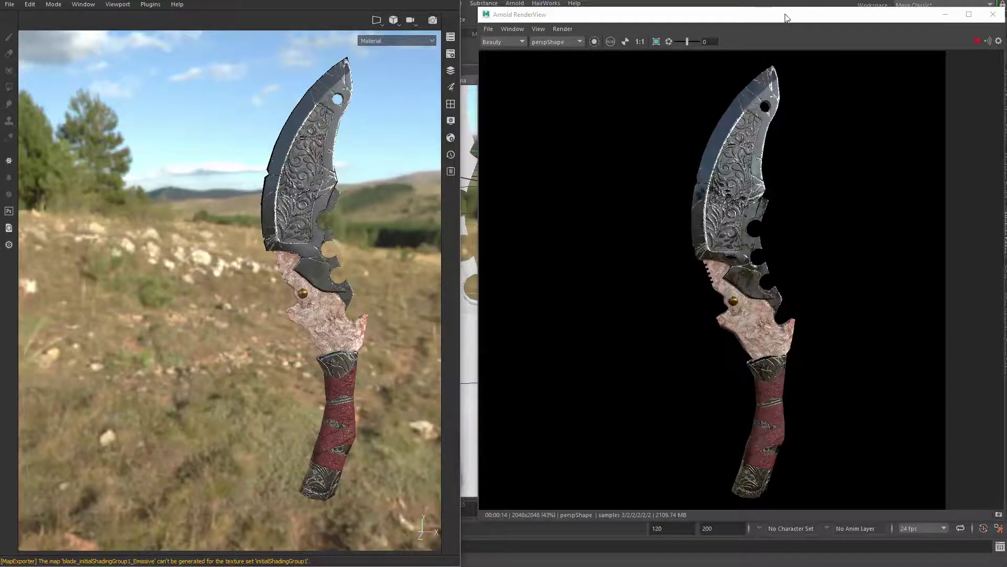
- Reposition Arnold RenderView, return to Substance Painter and widen its window beside the render with the sword's view angle adjusted to match
mouse_move(785, 18)
left_mouse_down()
mouse_move(835, 192)
mouse_move(756, 26)
mouse_move(743, 24)
left_mouse_up()
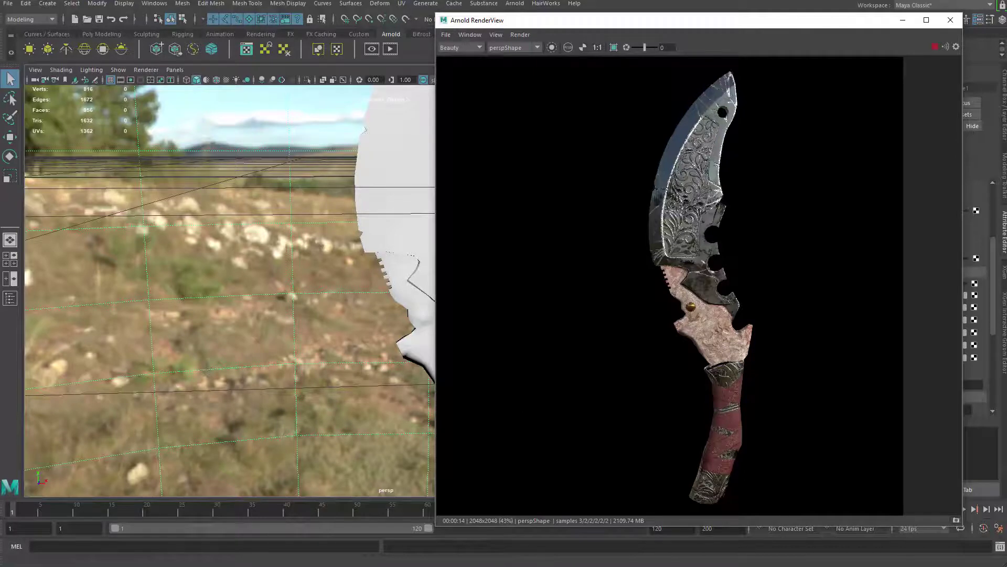
key("alt+Tab")
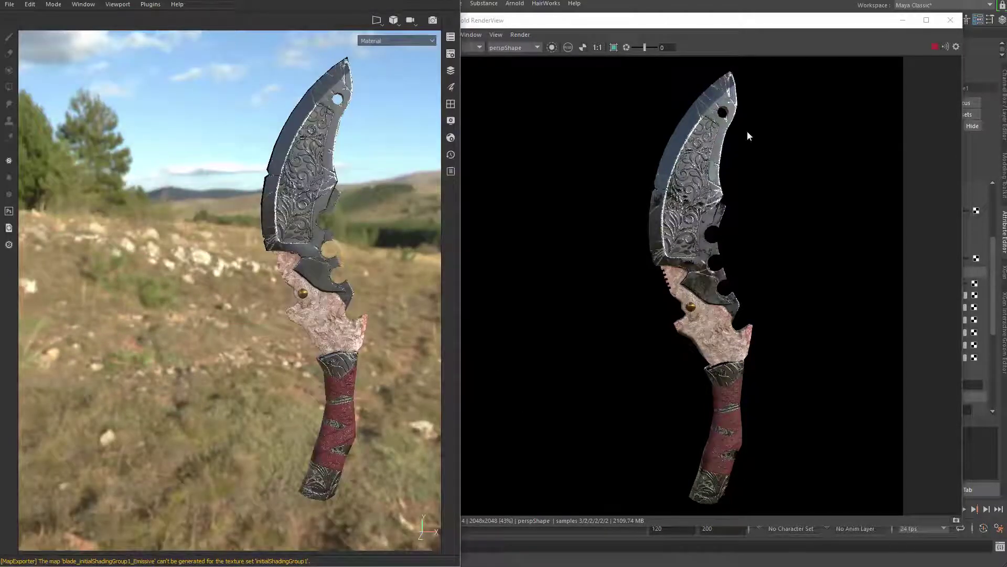
middle_click_drag(262, 279, 234, 286, "alt")
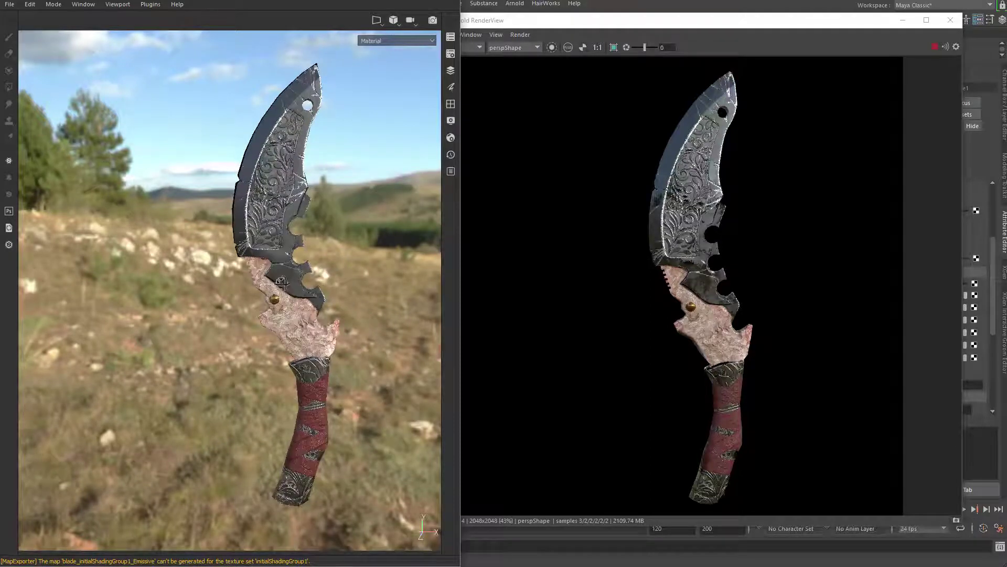
left_click_drag(283, 285, 276, 260, "alt")
left_click_drag(309, 0, 311, 0)
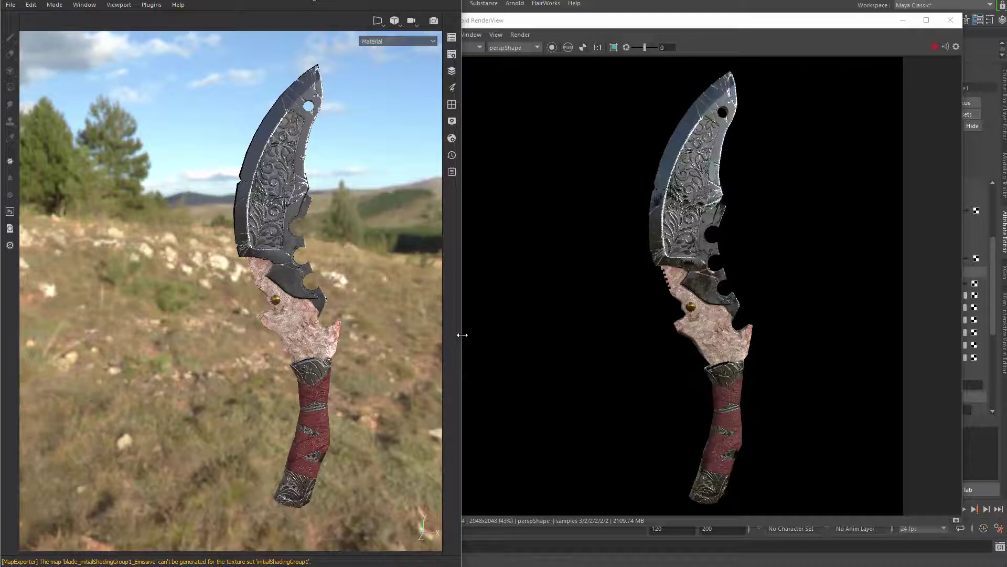
mouse_move(460, 339)
left_mouse_down()
mouse_move(315, 332)
mouse_move(513, 330)
left_mouse_up()
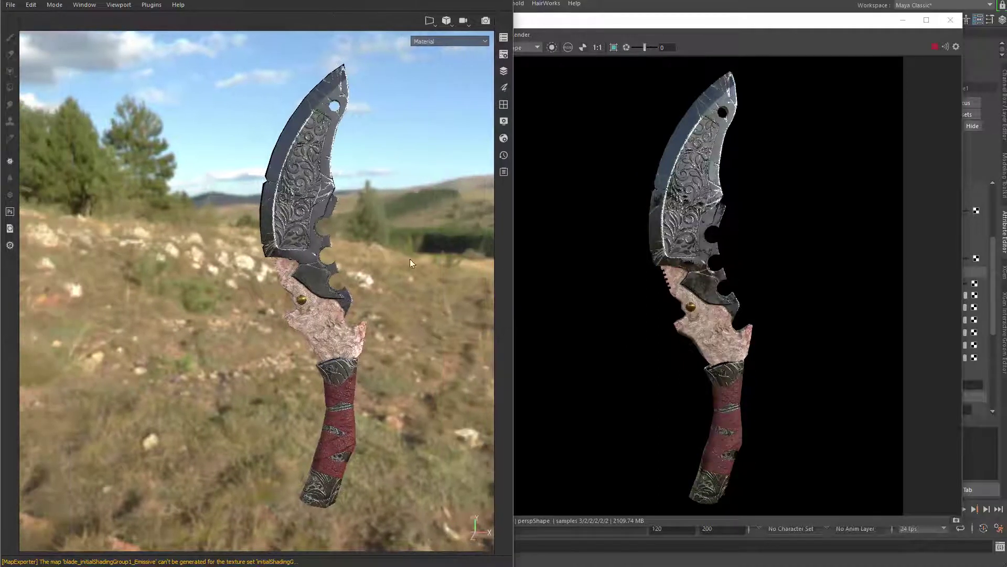
- Hide the panorama background in the 3D view by lowering Environment Opacity to its minimum in the display settings
left_click(504, 55)
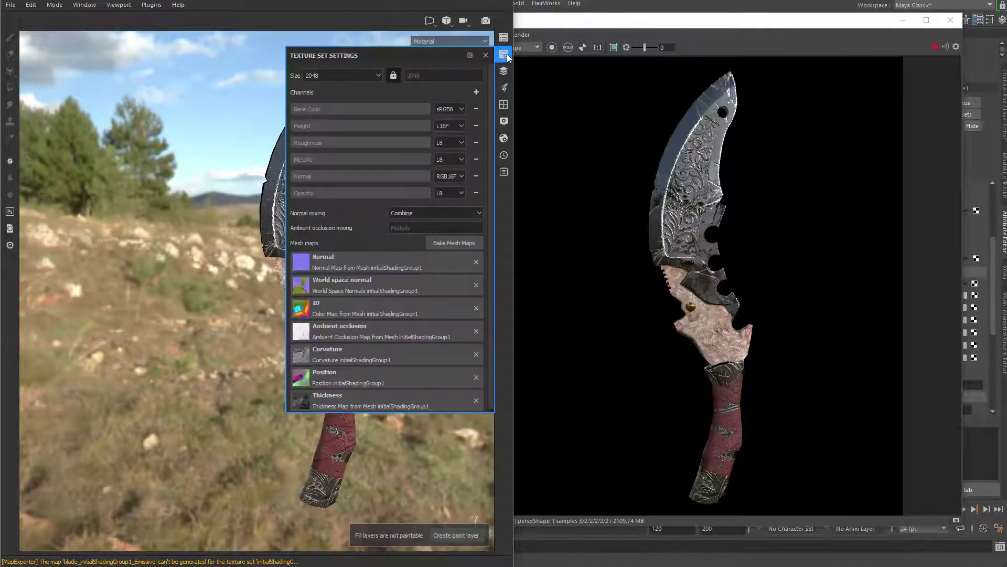
left_click(504, 54)
left_click(504, 37)
left_click(503, 37)
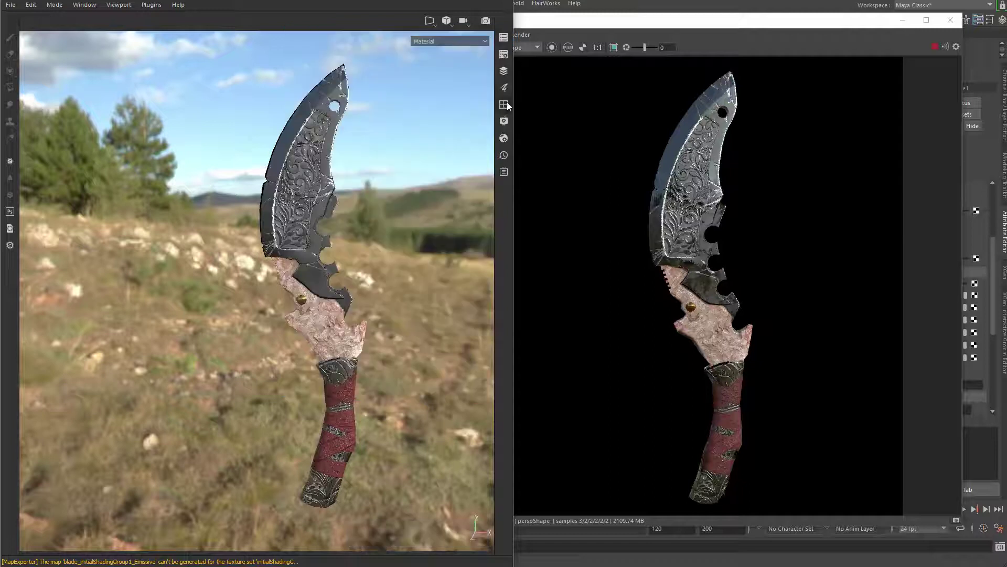
left_click(504, 138)
left_click(504, 121)
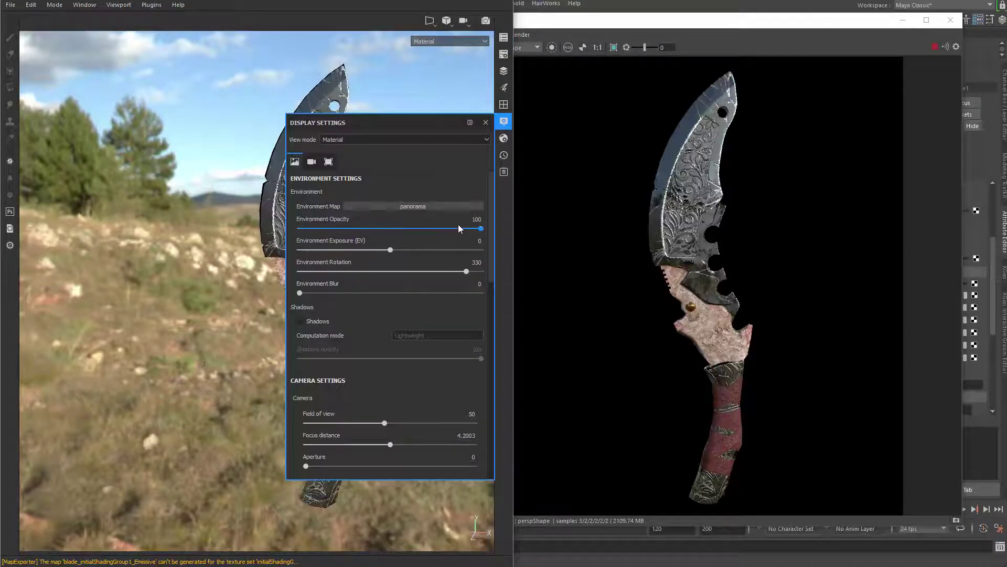
left_click_drag(458, 228, 253, 288)
left_click(488, 123)
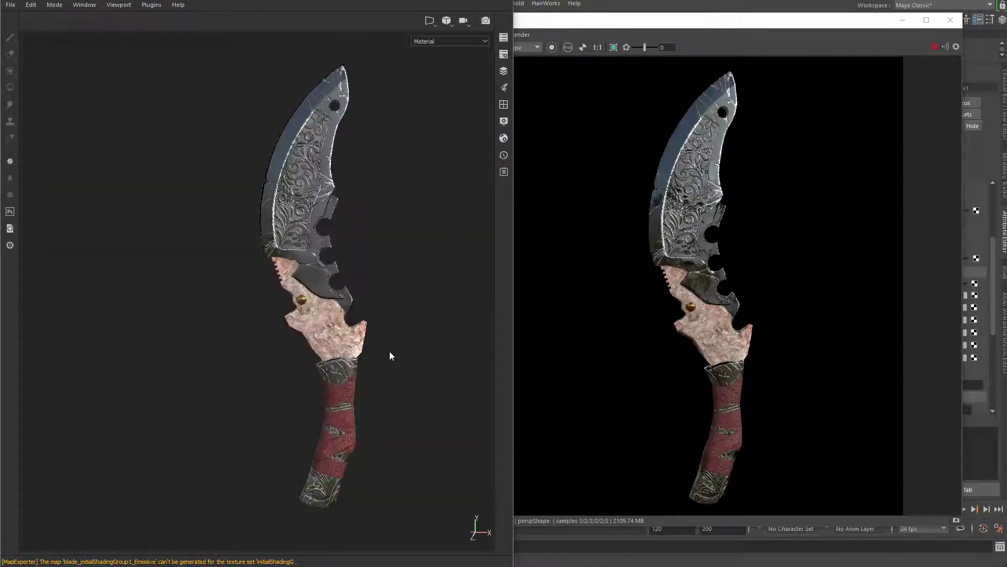
- Pan, zoom and orbit the Substance Painter view to match the sword's angle and size in the Arnold render for a side-by-side comparison
middle_click_drag(389, 325, 406, 302, "alt")
right_click_drag(406, 301, 385, 314, "alt")
mouse_move(386, 313)
middle_mouse_down("alt")
mouse_move(389, 290)
mouse_move(391, 317)
middle_mouse_up("alt")
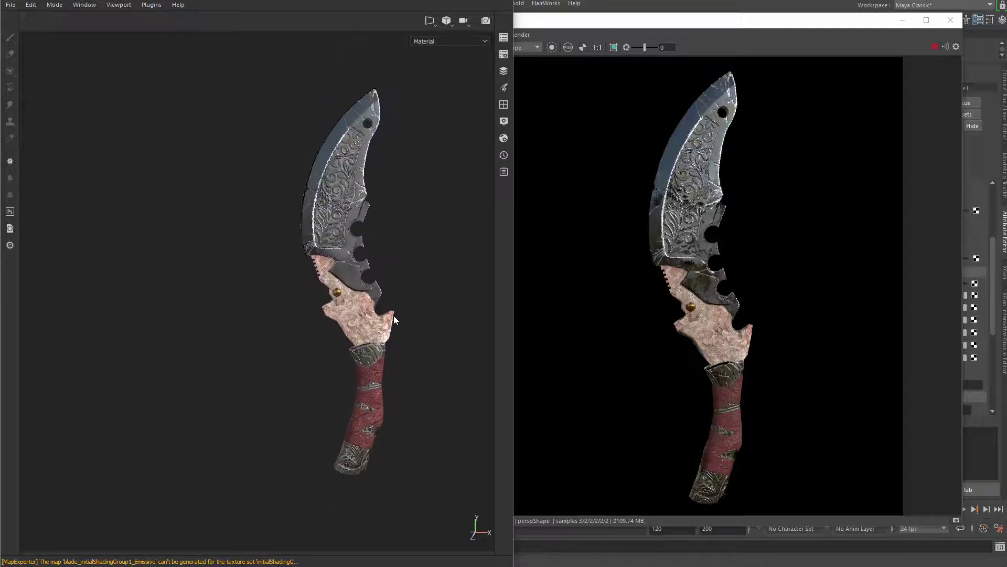
right_click_drag(391, 317, 475, 318, "alt")
mouse_move(419, 315)
left_mouse_down("alt")
mouse_move(381, 310)
mouse_move(419, 292)
mouse_move(417, 278)
mouse_move(424, 283)
mouse_move(414, 276)
mouse_move(433, 279)
mouse_move(445, 319)
mouse_move(426, 297)
mouse_move(438, 301)
left_mouse_up("alt")
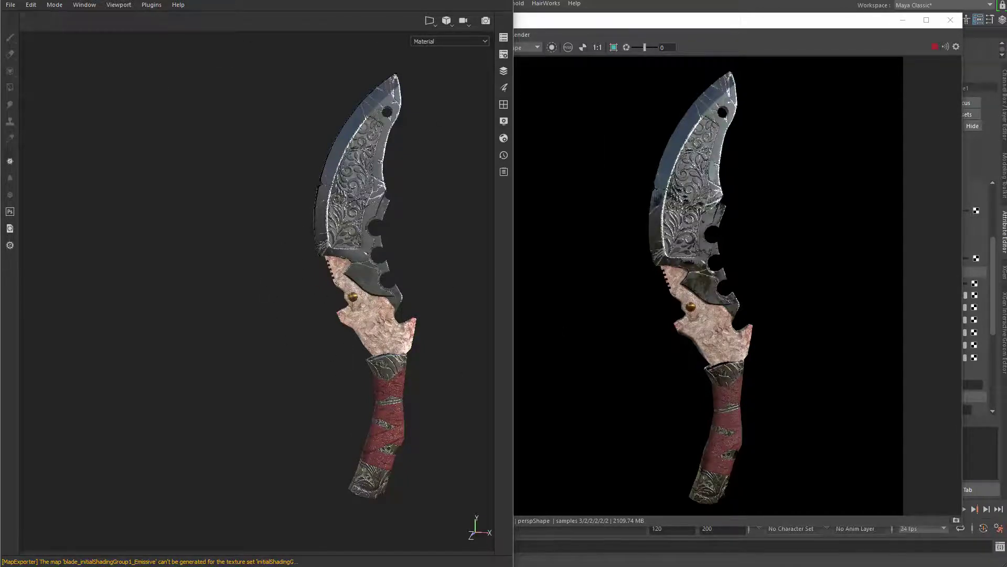
mouse_move(404, 336)
left_mouse_down("alt")
mouse_move(414, 352)
mouse_move(479, 336)
mouse_move(403, 329)
left_mouse_up("alt")
right_click_drag(403, 329, 386, 339, "alt")
middle_click_drag(389, 340, 393, 324, "alt")
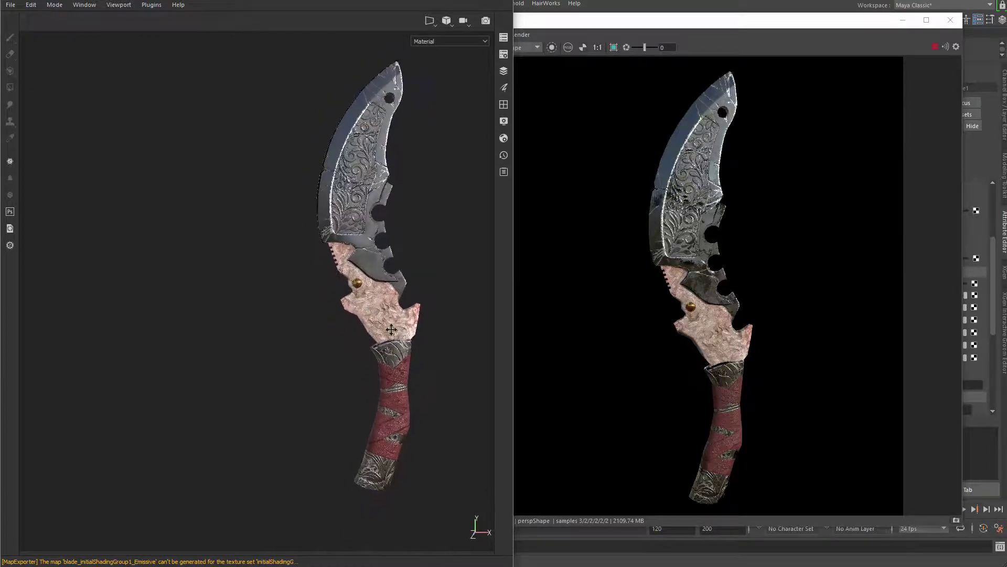
mouse_move(406, 324)
left_mouse_down("alt")
mouse_move(427, 333)
mouse_move(441, 322)
mouse_move(427, 313)
mouse_move(447, 320)
mouse_move(362, 326)
mouse_move(438, 317)
left_mouse_up("alt")
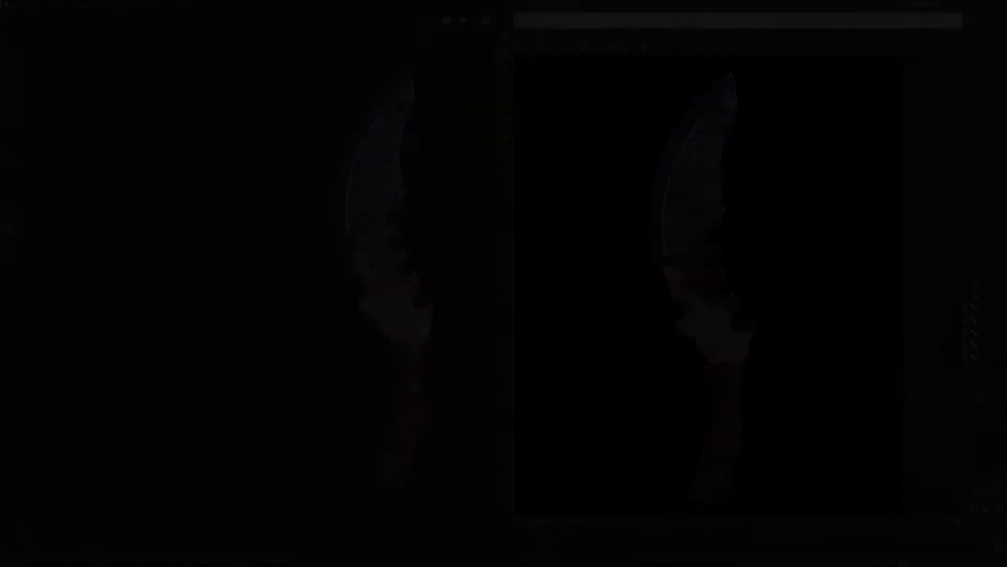